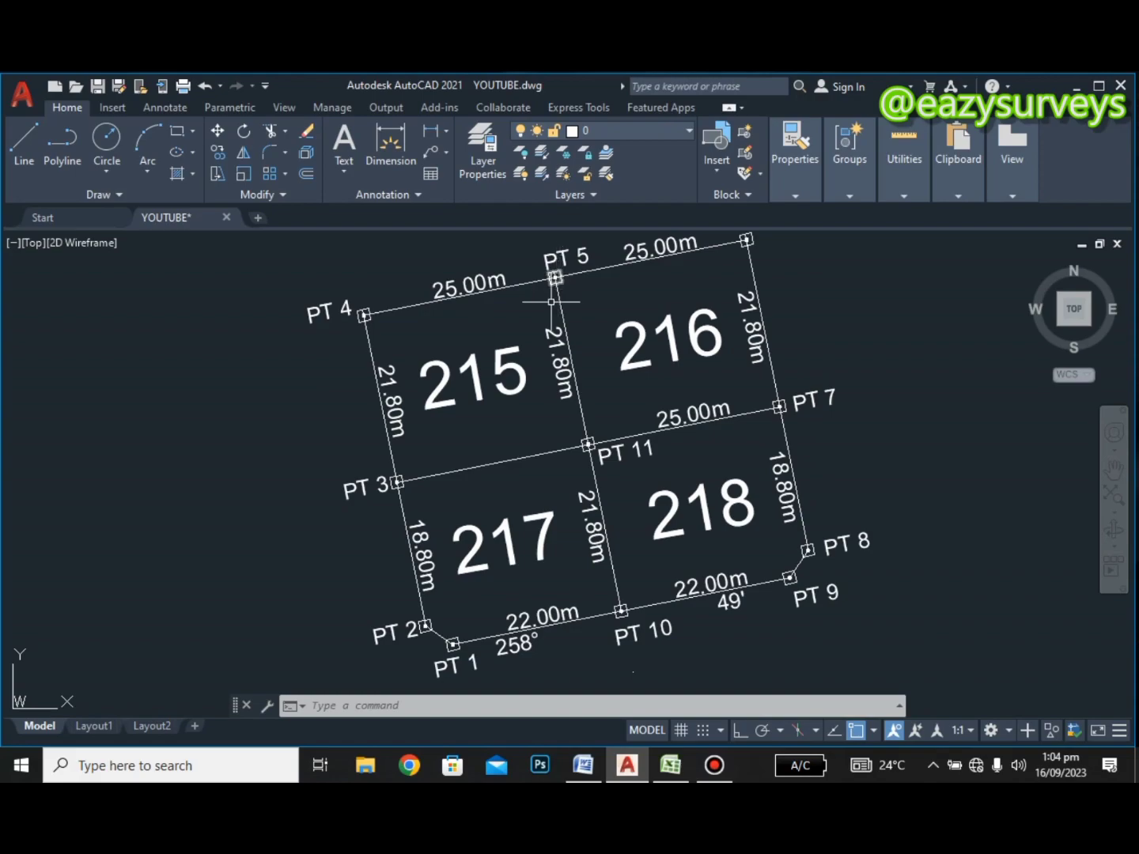
Pan the view over plots 215–218 and start the Polyline command
{"action": "mouse_move", "coordinate": [322, 362]}
{"action": "middle_mouse_down"}
{"action": "mouse_move", "coordinate": [320, 379]}
{"action": "mouse_move", "coordinate": [364, 394]}
{"action": "middle_mouse_up"}
{"action": "scroll", "coordinate": [321, 379], "scroll_direction": "down", "scroll_amount": 2}
{"action": "scroll", "coordinate": [295, 374], "scroll_direction": "down", "scroll_amount": 1}
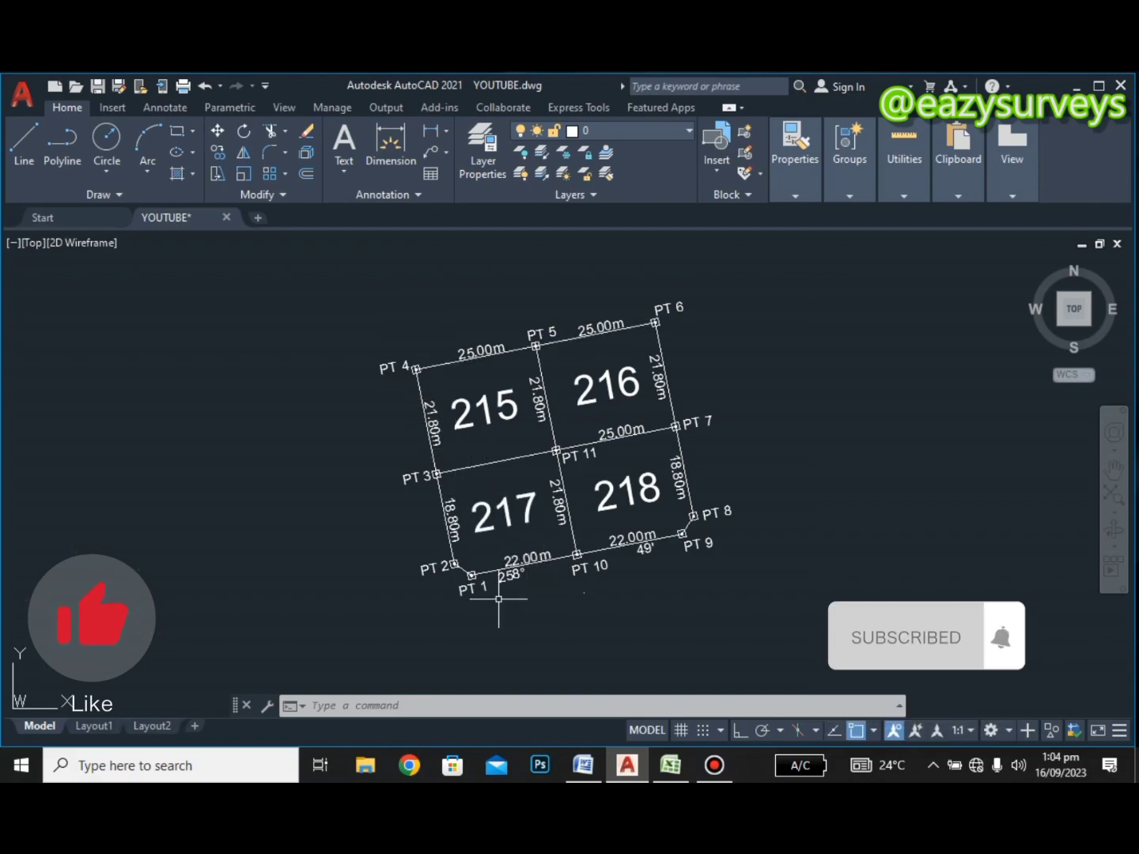
{"action": "scroll", "coordinate": [498, 599], "scroll_direction": "up", "scroll_amount": 3}
{"action": "middle_click_drag", "start_coordinate": [498, 600], "coordinate": [536, 620]}
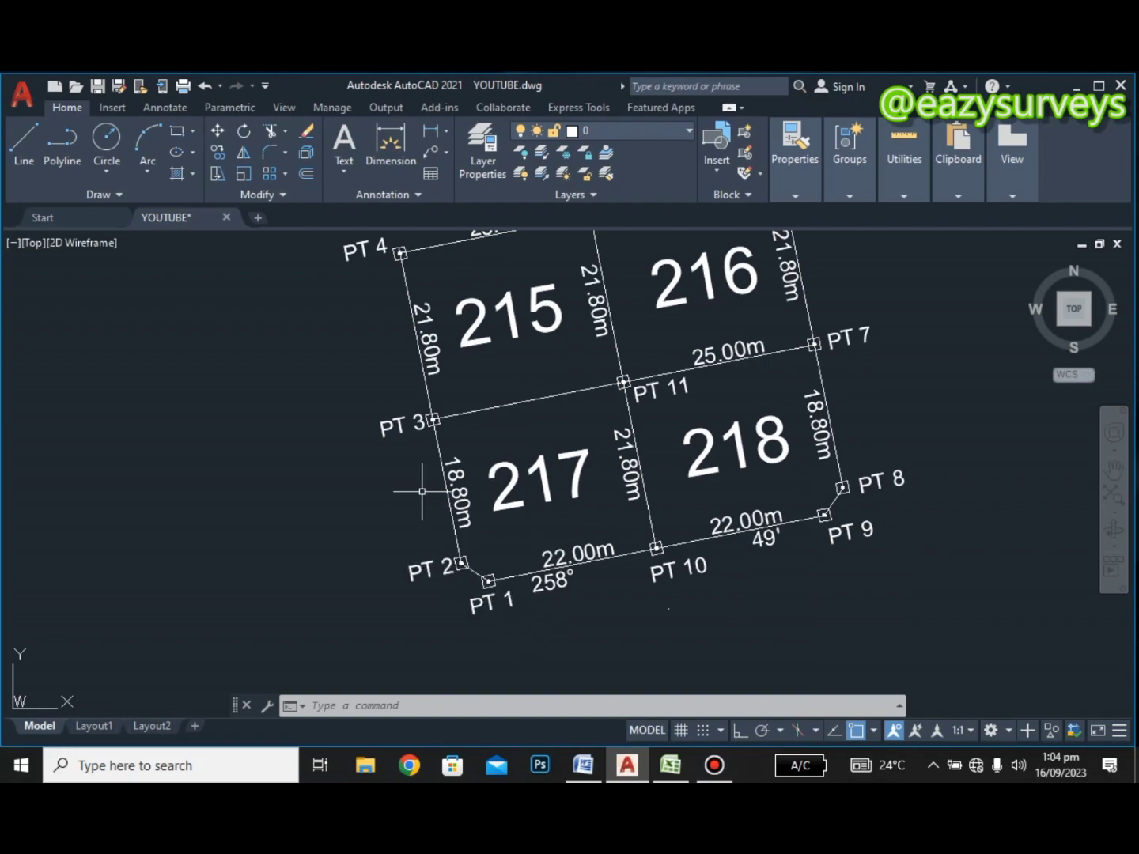
{"action": "mouse_move", "coordinate": [414, 472]}
{"action": "middle_mouse_down"}
{"action": "mouse_move", "coordinate": [399, 528]}
{"action": "mouse_move", "coordinate": [385, 534]}
{"action": "middle_mouse_up"}
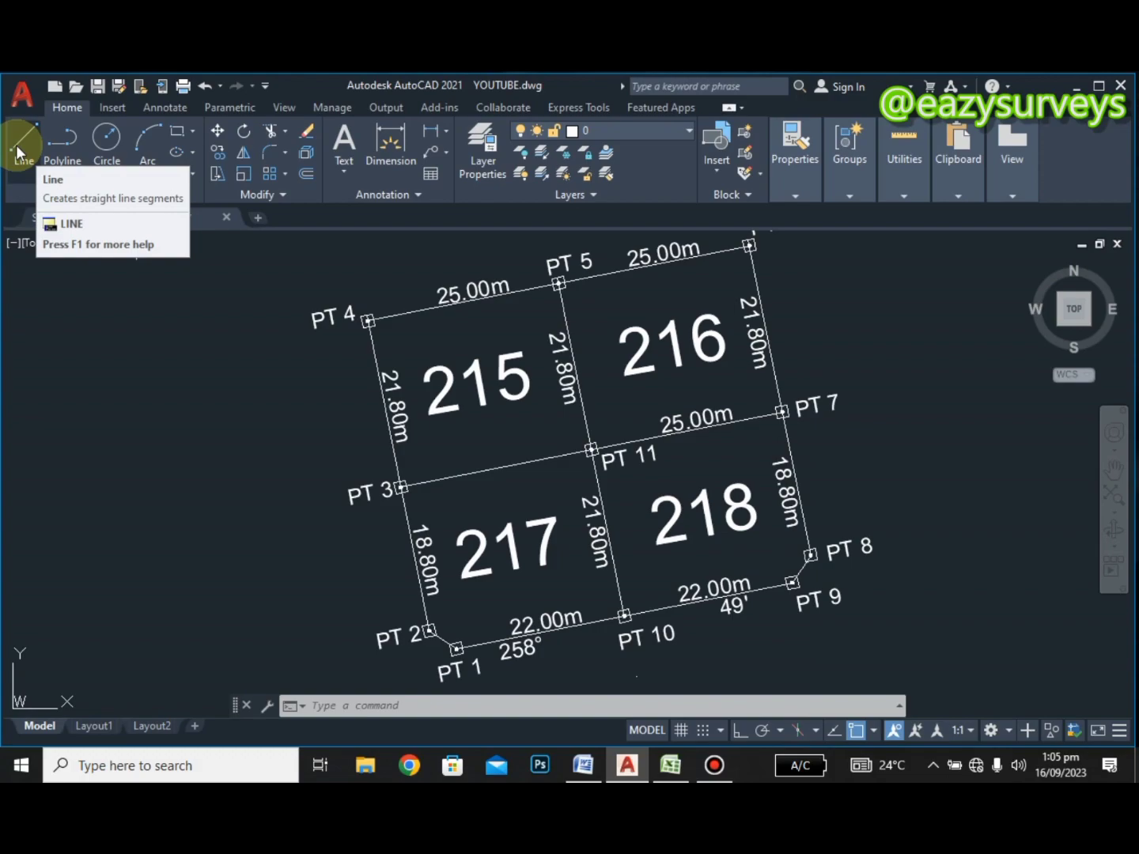
{"action": "left_click", "coordinate": [63, 142]}
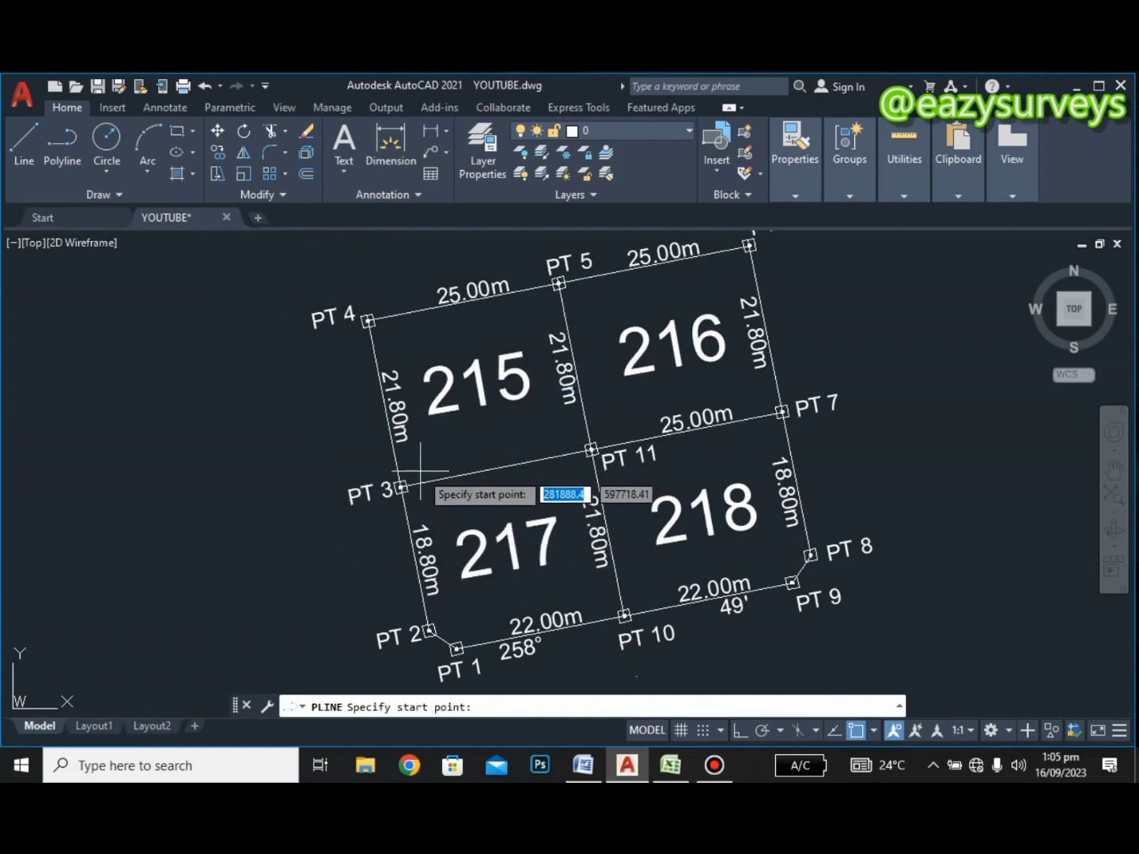
Start the polyline at PT 1 and snap vertices at PT 2 through PT 6
{"action": "middle_click_drag", "start_coordinate": [429, 517], "coordinate": [429, 467]}
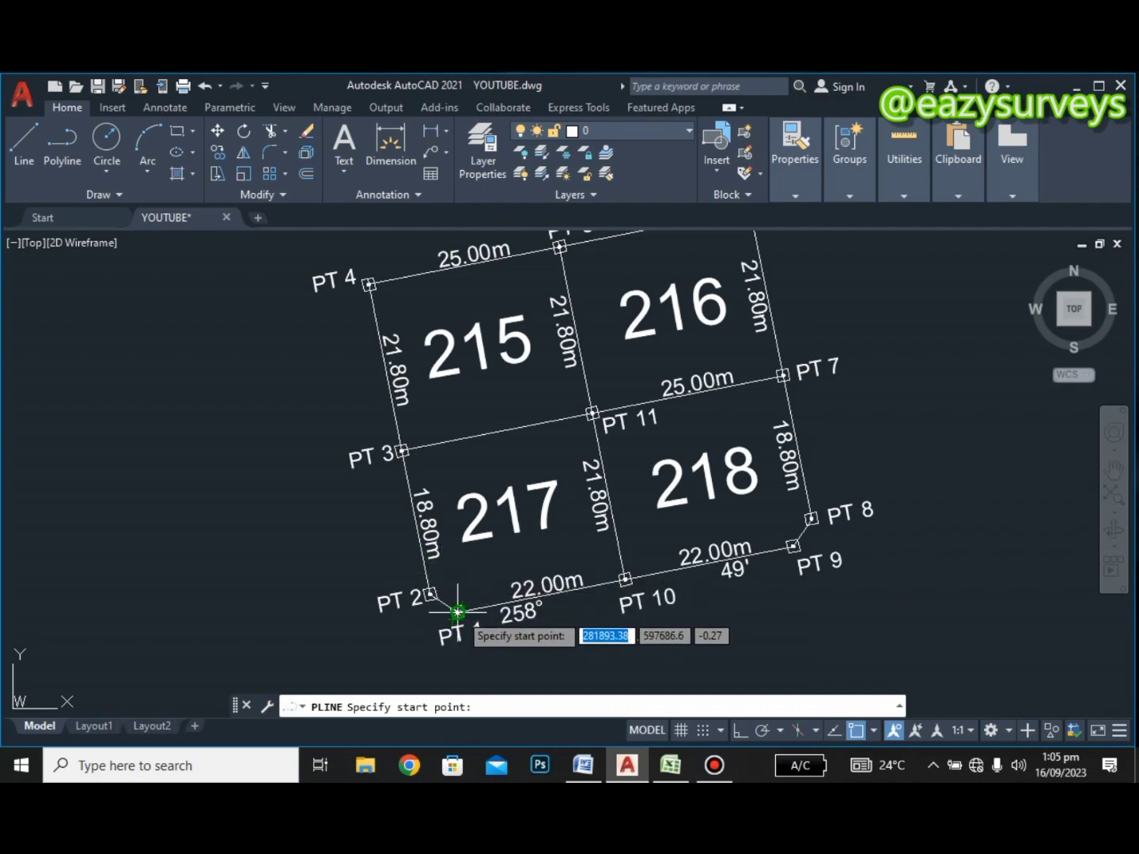
{"action": "left_click", "coordinate": [457, 612]}
{"action": "left_click", "coordinate": [430, 594]}
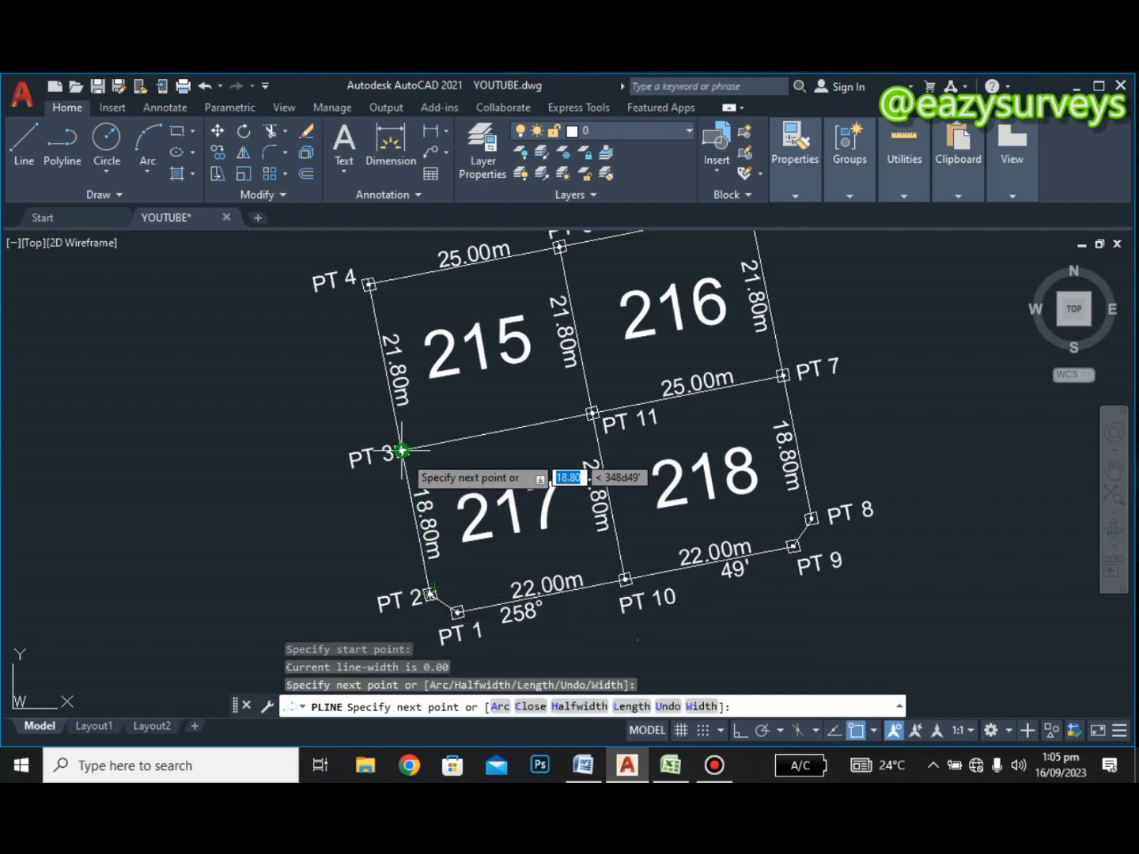
{"action": "left_click", "coordinate": [402, 451]}
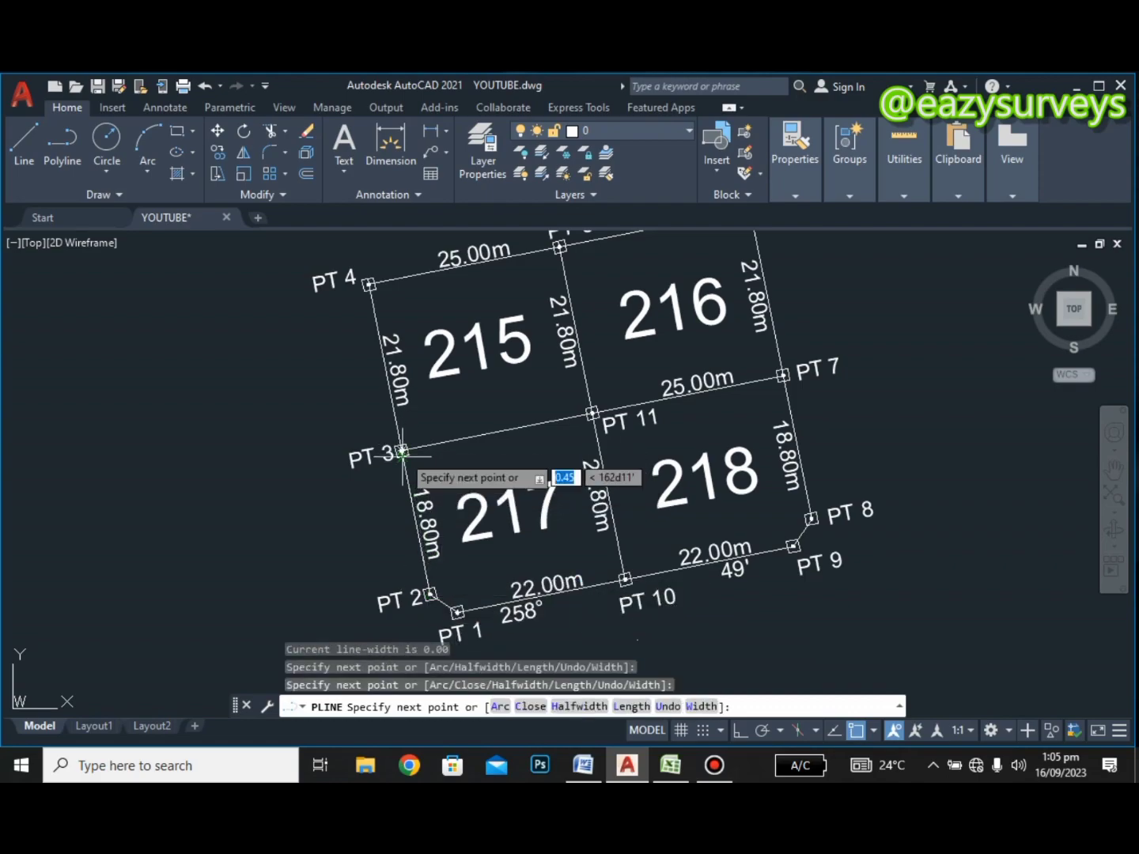
{"action": "left_click", "coordinate": [367, 287]}
{"action": "mouse_move", "coordinate": [366, 288]}
{"action": "middle_mouse_down"}
{"action": "mouse_move", "coordinate": [370, 301]}
{"action": "mouse_move", "coordinate": [321, 395]}
{"action": "middle_mouse_up"}
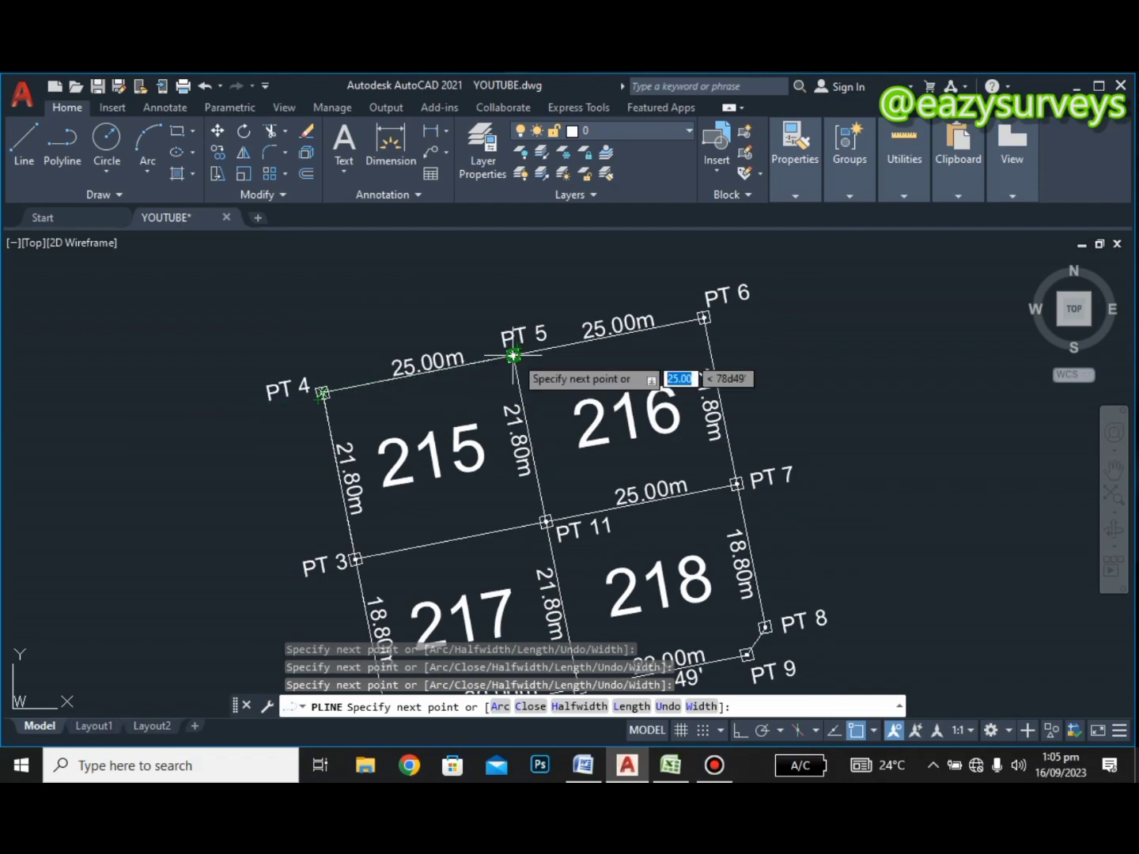
{"action": "left_click", "coordinate": [513, 355]}
{"action": "left_click", "coordinate": [703, 317]}
Continue the polyline through PT 7 to PT 11 and end it
{"action": "middle_click_drag", "start_coordinate": [716, 486], "coordinate": [666, 396]}
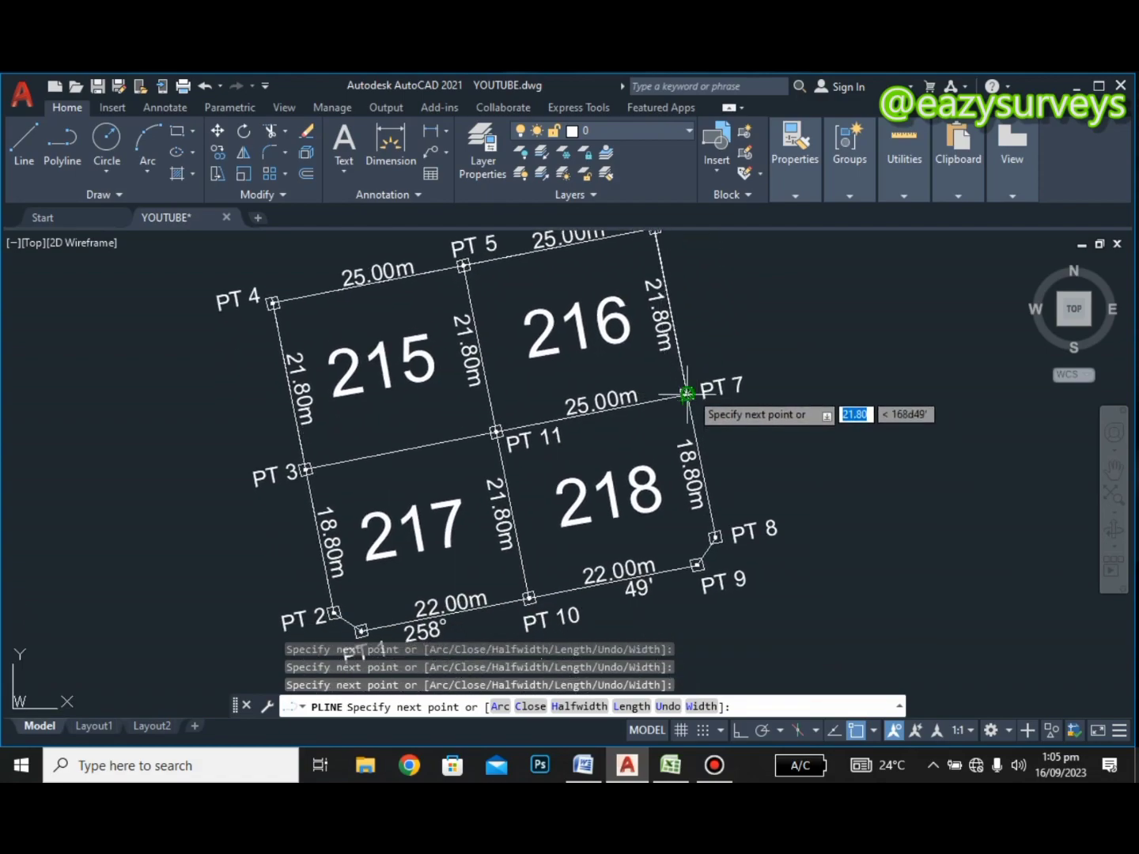
{"action": "left_click", "coordinate": [687, 393]}
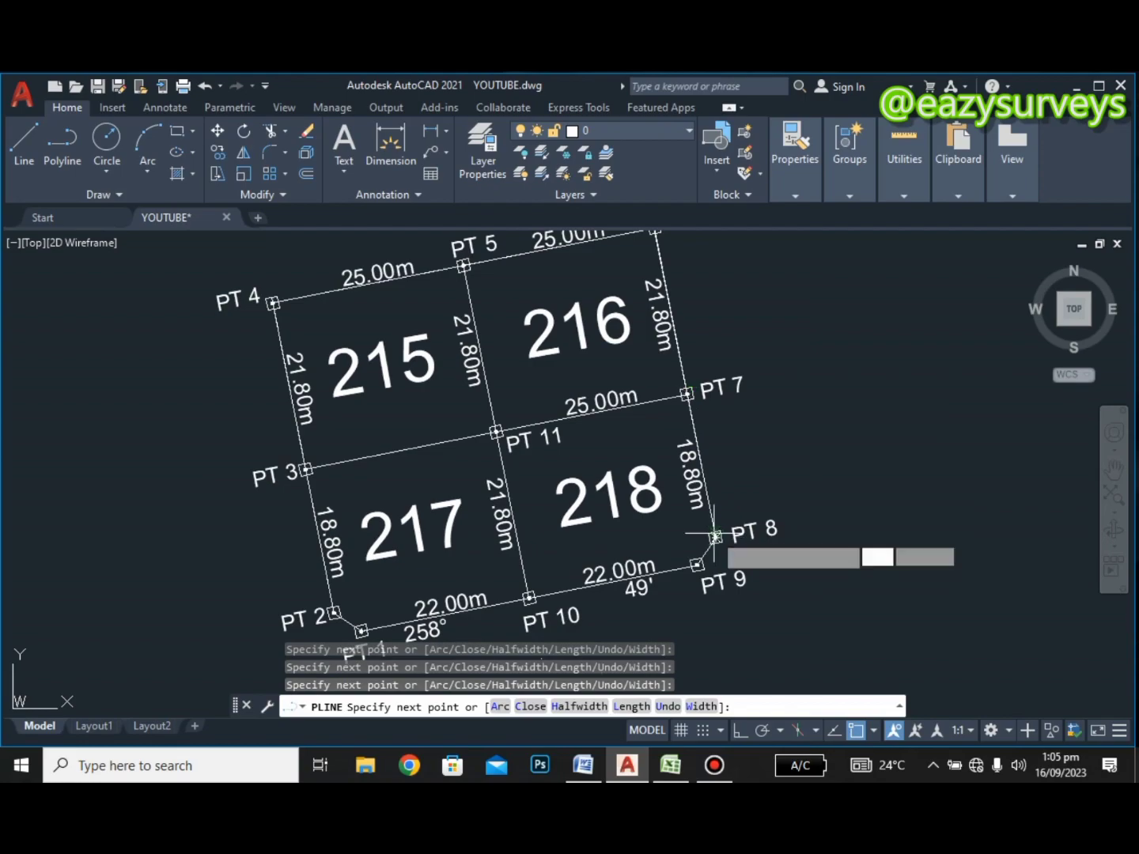
{"action": "left_click", "coordinate": [715, 537]}
{"action": "left_click", "coordinate": [697, 565]}
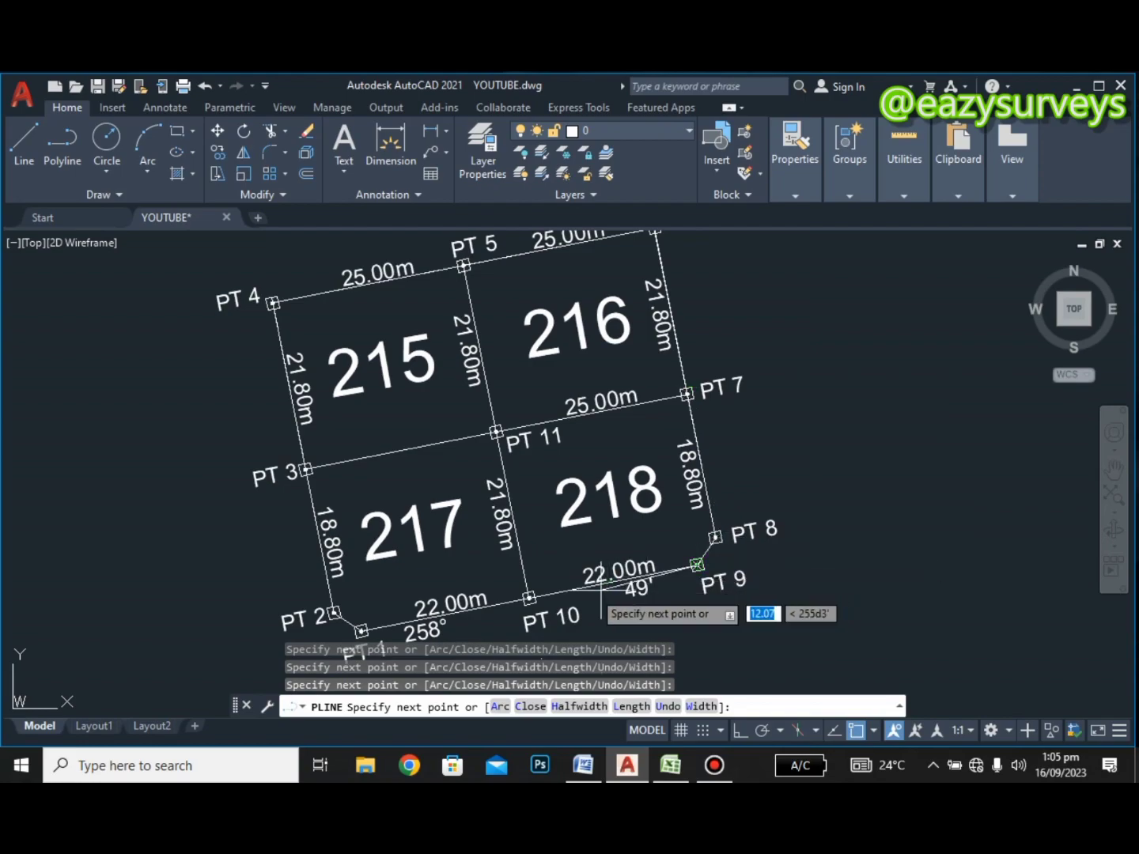
{"action": "left_click", "coordinate": [529, 598]}
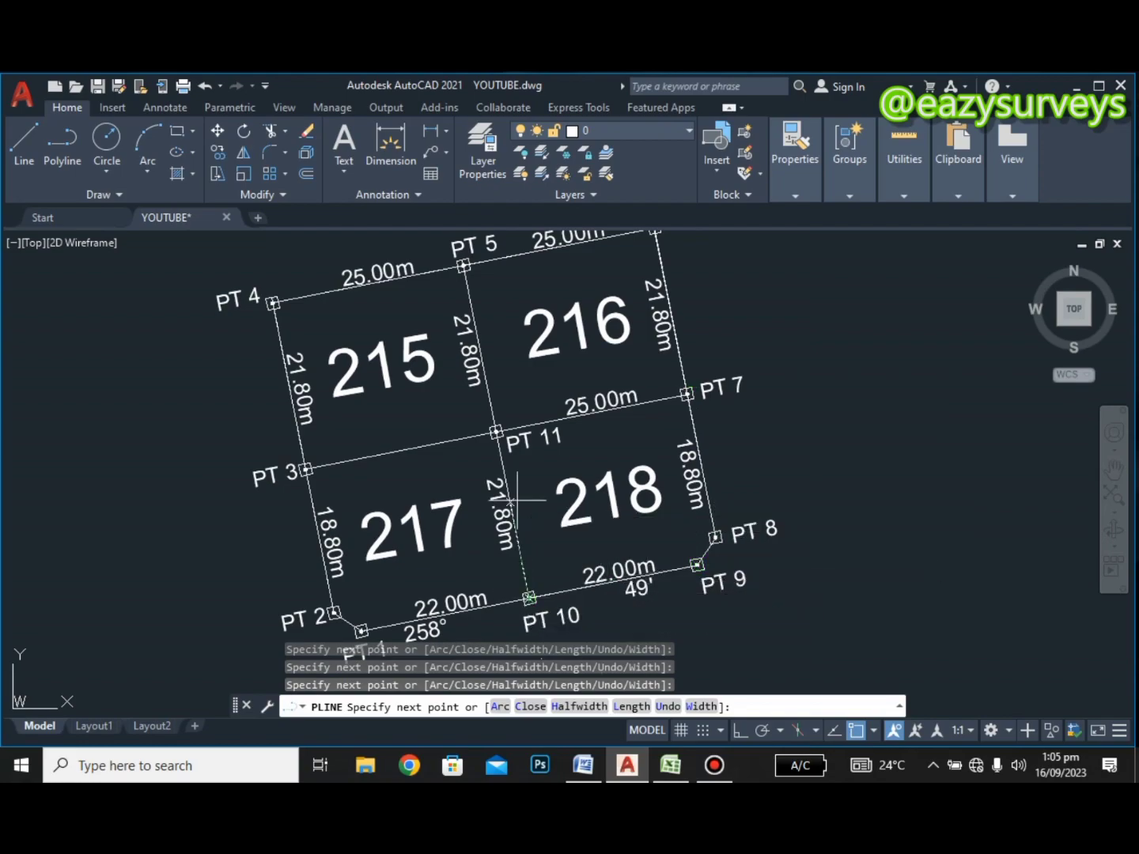
{"action": "left_click", "coordinate": [496, 431]}
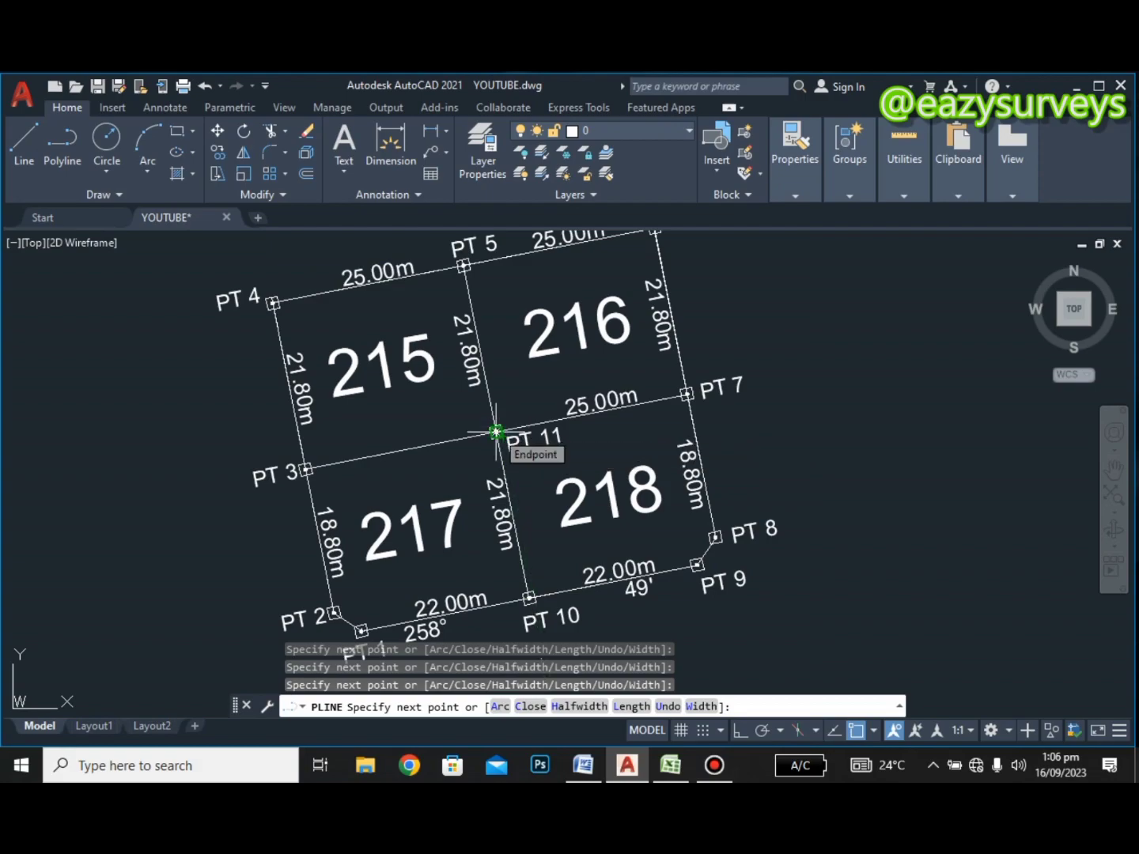
{"action": "key", "text": "Return"}
{"action": "middle_click_drag", "start_coordinate": [485, 392], "coordinate": [536, 438]}
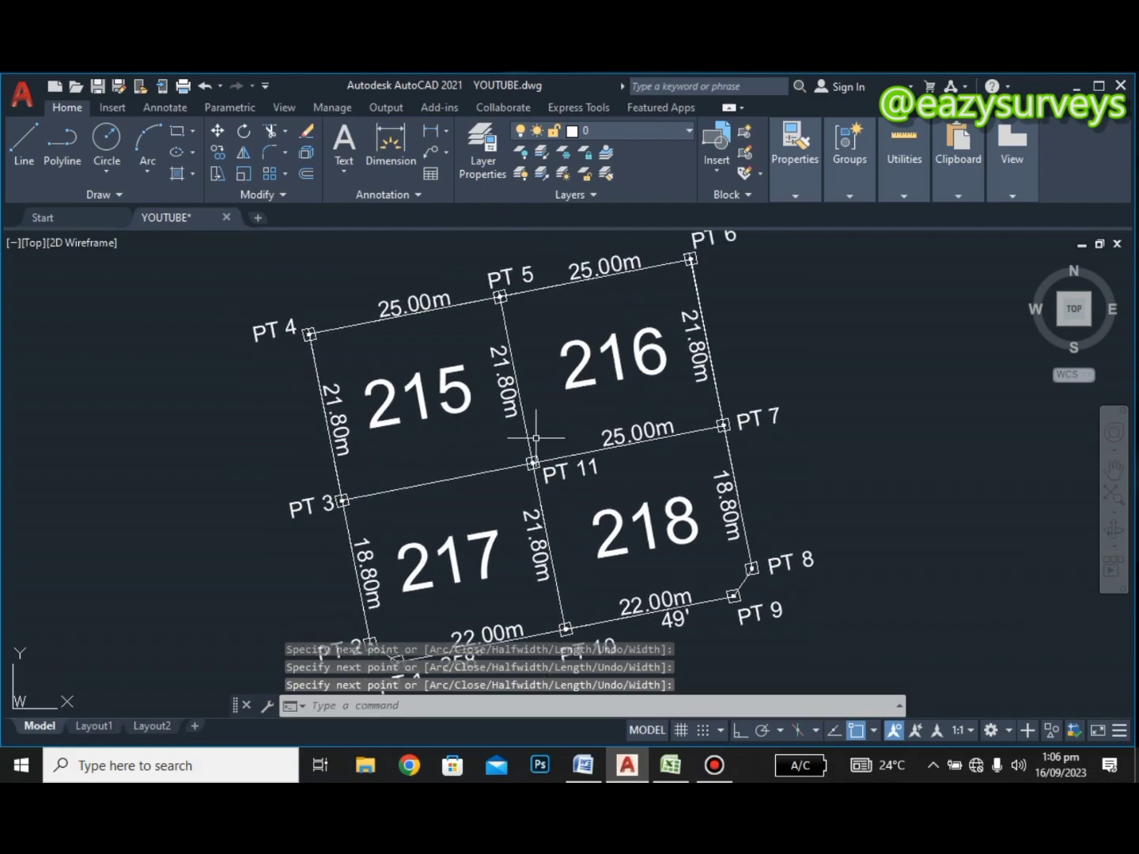
List the boundary polyline with LI, showing area 1931.20 and length 183.49
{"action": "left_click", "coordinate": [471, 305]}
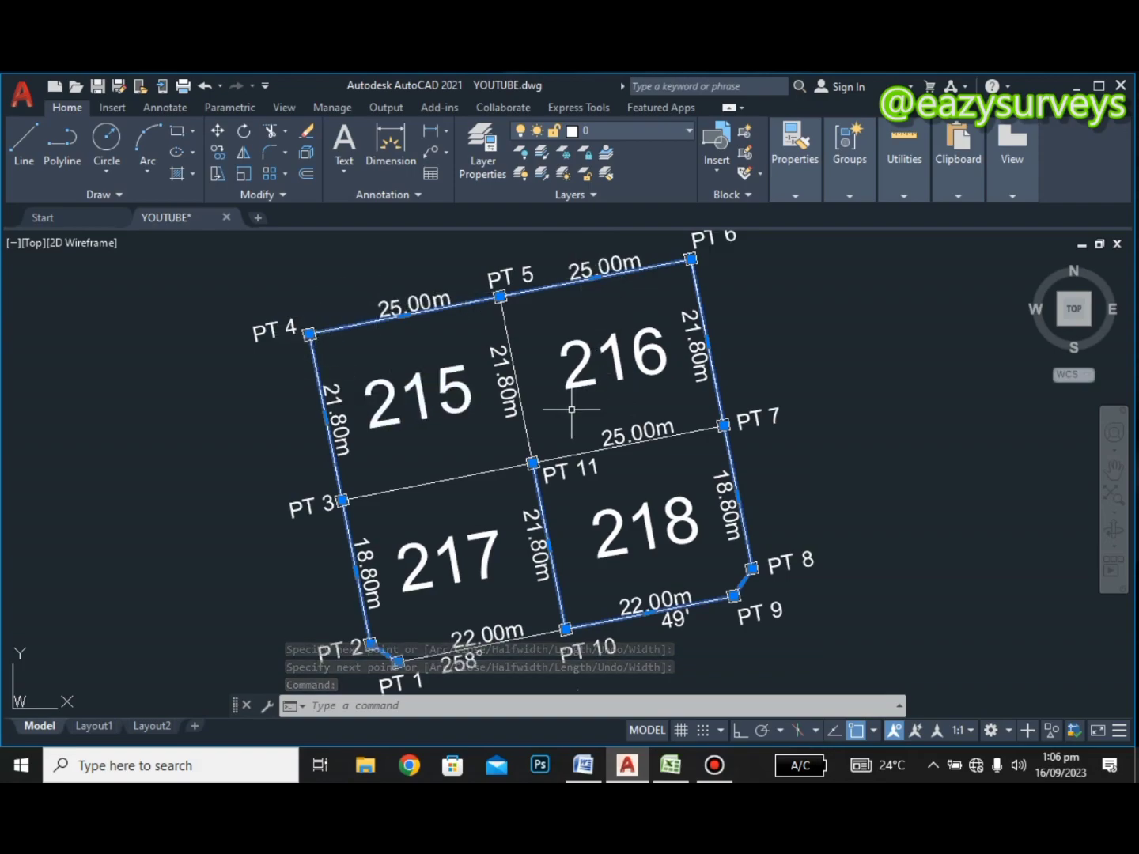
{"action": "middle_click_drag", "start_coordinate": [571, 409], "coordinate": [554, 389]}
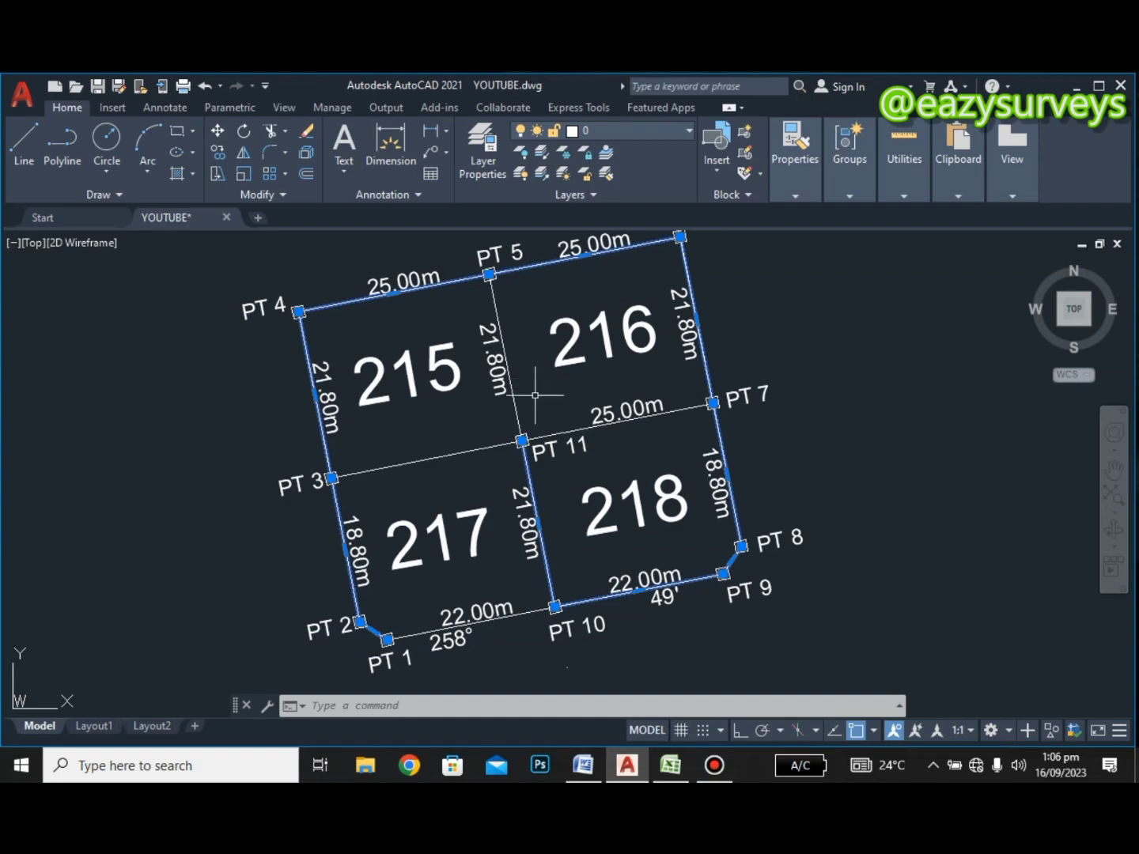
{"action": "left_click", "coordinate": [376, 700]}
{"action": "left_click", "coordinate": [367, 705]}
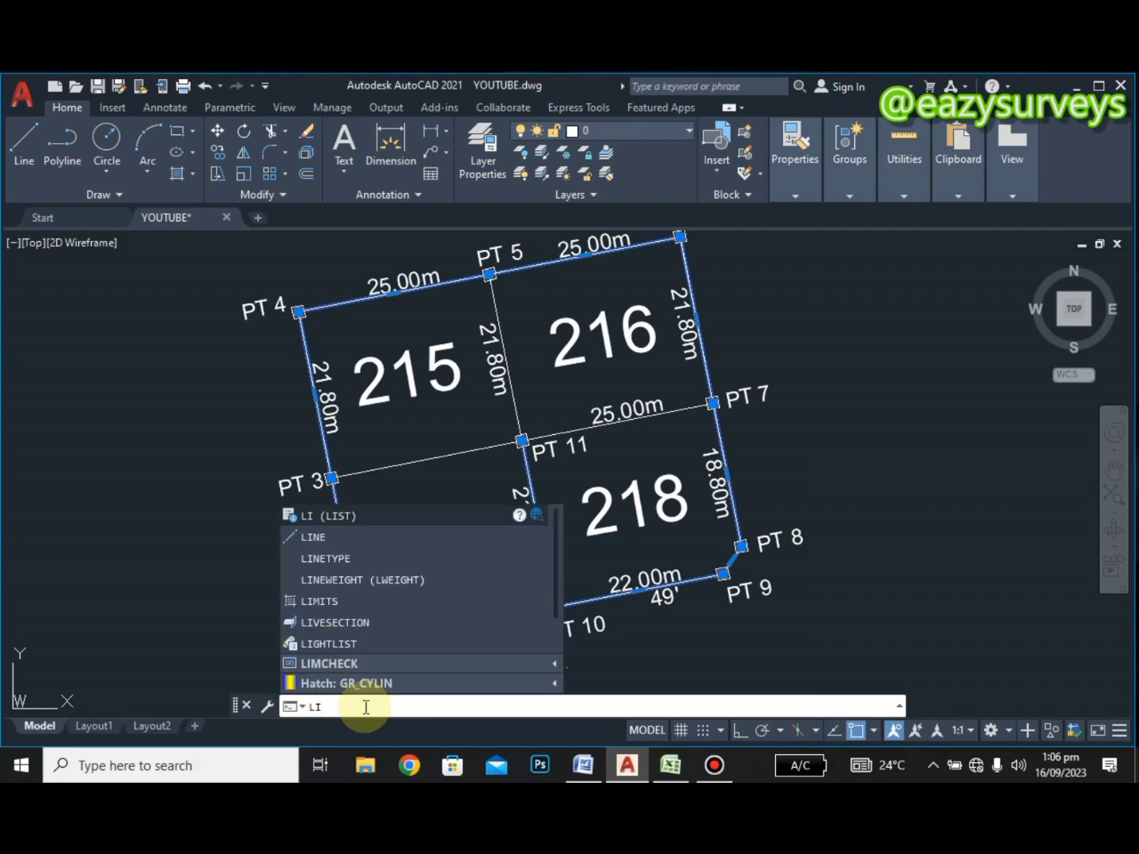
{"action": "type", "text": "li"}
{"action": "key", "text": "Return"}
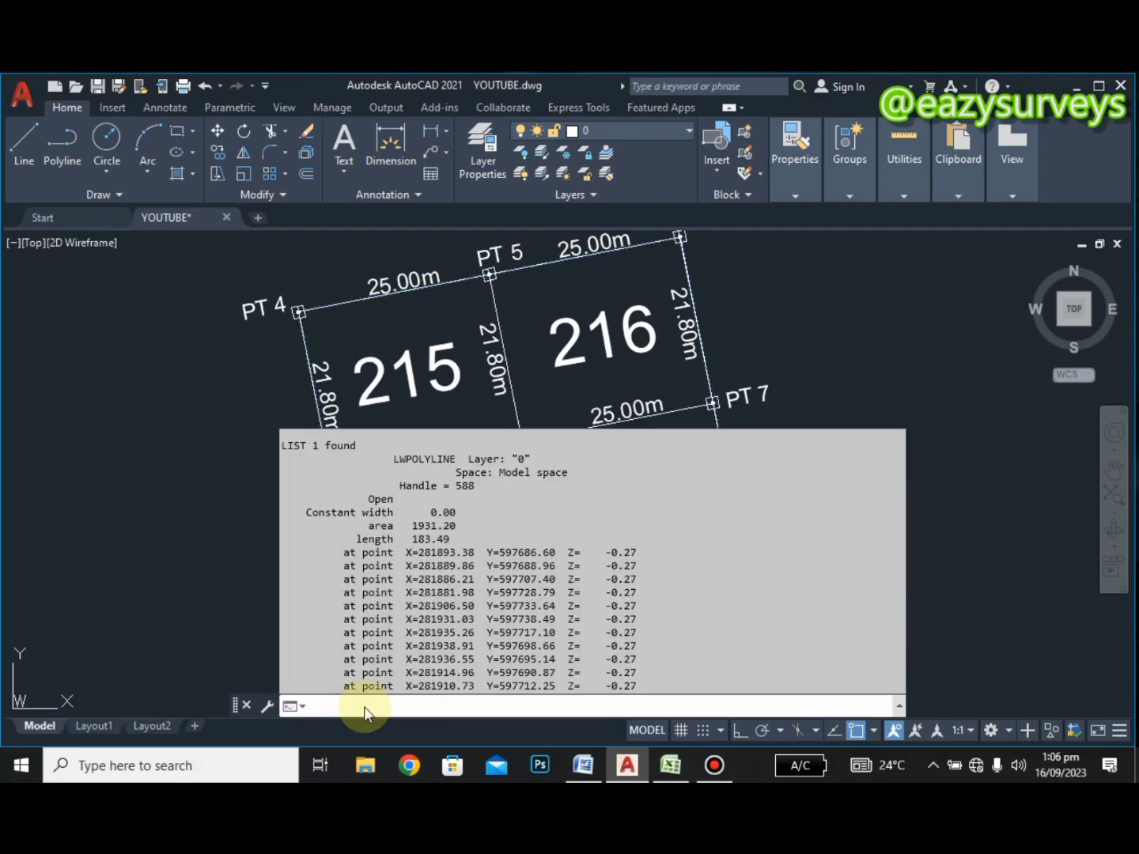
Copy the eleven 'at point' vertex coordinate lines, close the listing and minimize AutoCAD
{"action": "key", "text": "ctrl+a"}
{"action": "left_click", "coordinate": [353, 559]}
{"action": "left_click_drag", "start_coordinate": [344, 558], "coordinate": [626, 701]}
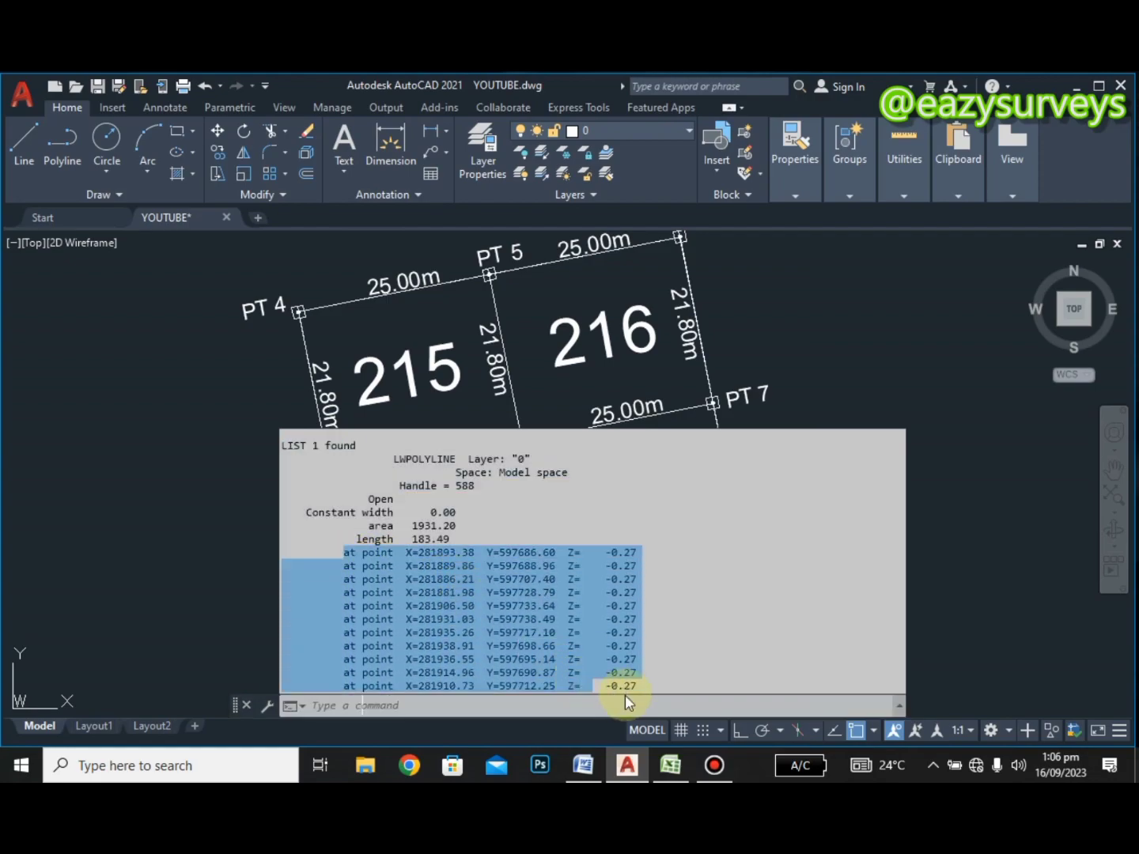
{"action": "right_click", "coordinate": [488, 581]}
{"action": "left_click", "coordinate": [535, 464]}
{"action": "left_click", "coordinate": [598, 575]}
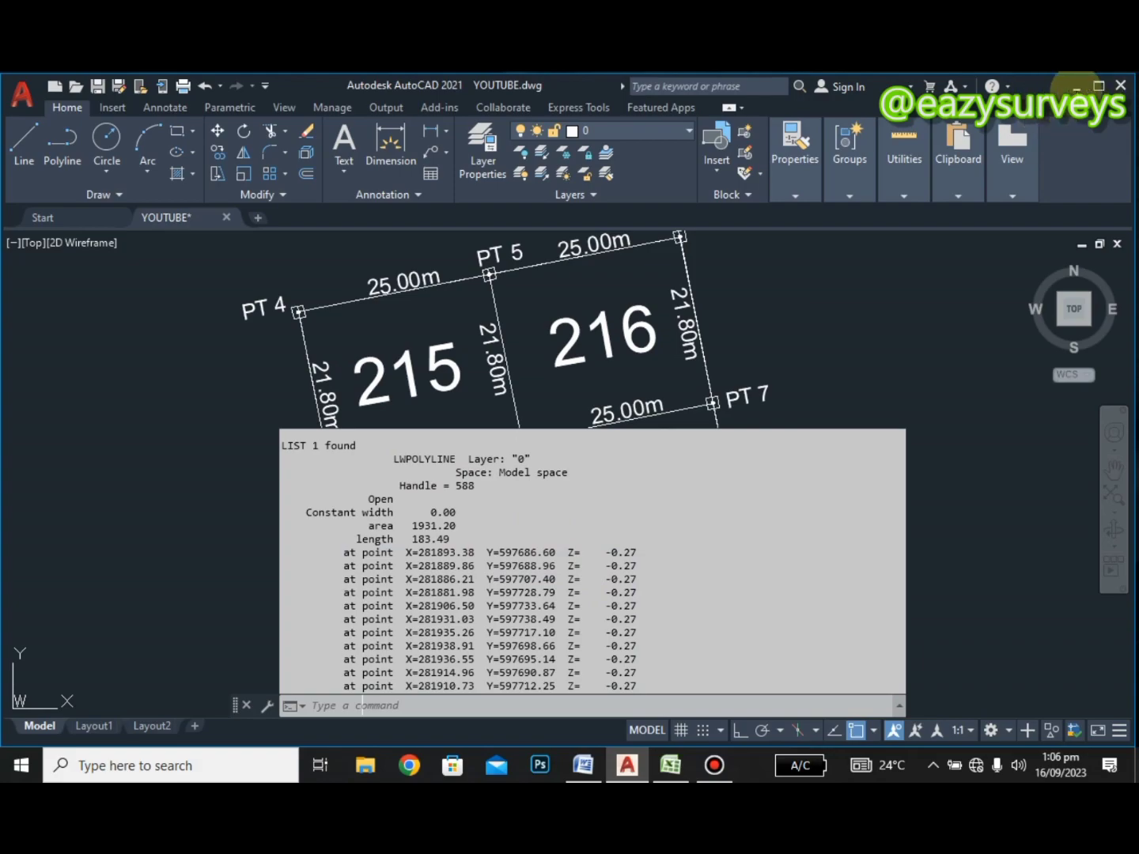
{"action": "left_click", "coordinate": [1076, 85]}
{"action": "left_click", "coordinate": [1075, 85]}
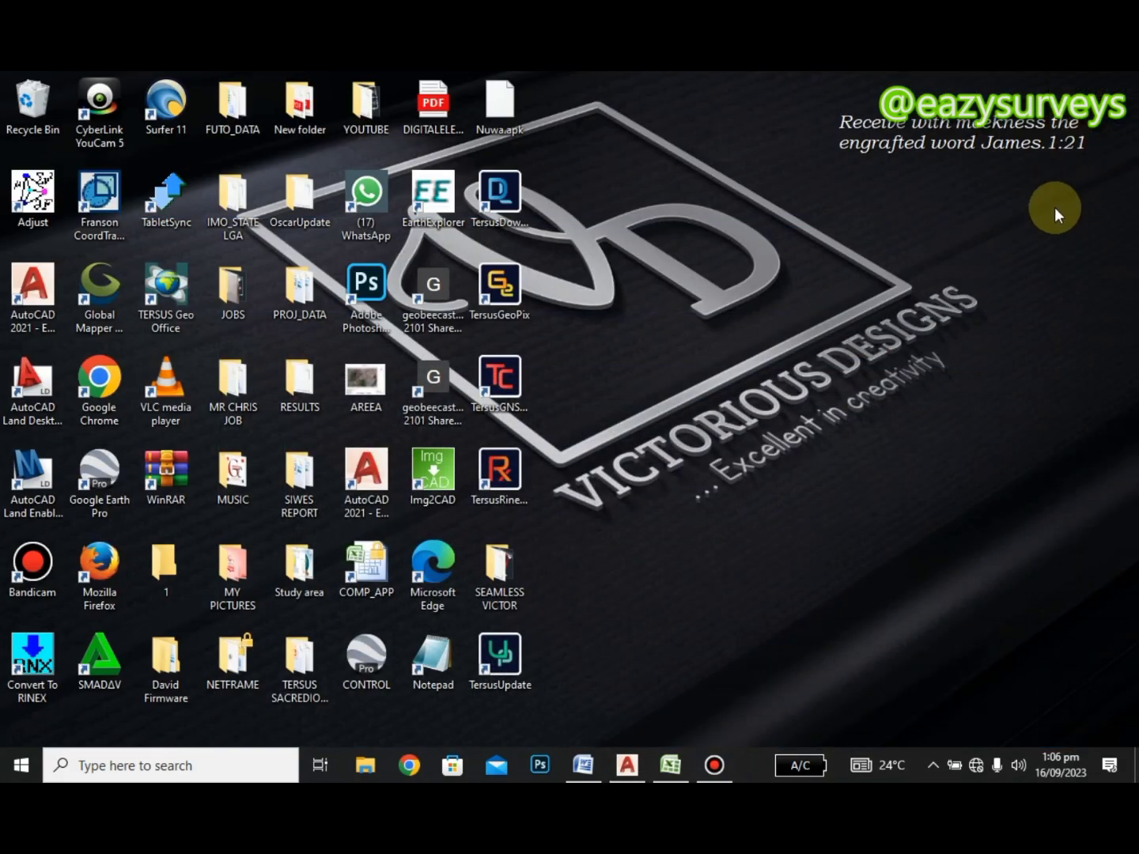
Open a blank Notepad note and paste the copied vertex coordinates into it
{"action": "double_click", "coordinate": [428, 647]}
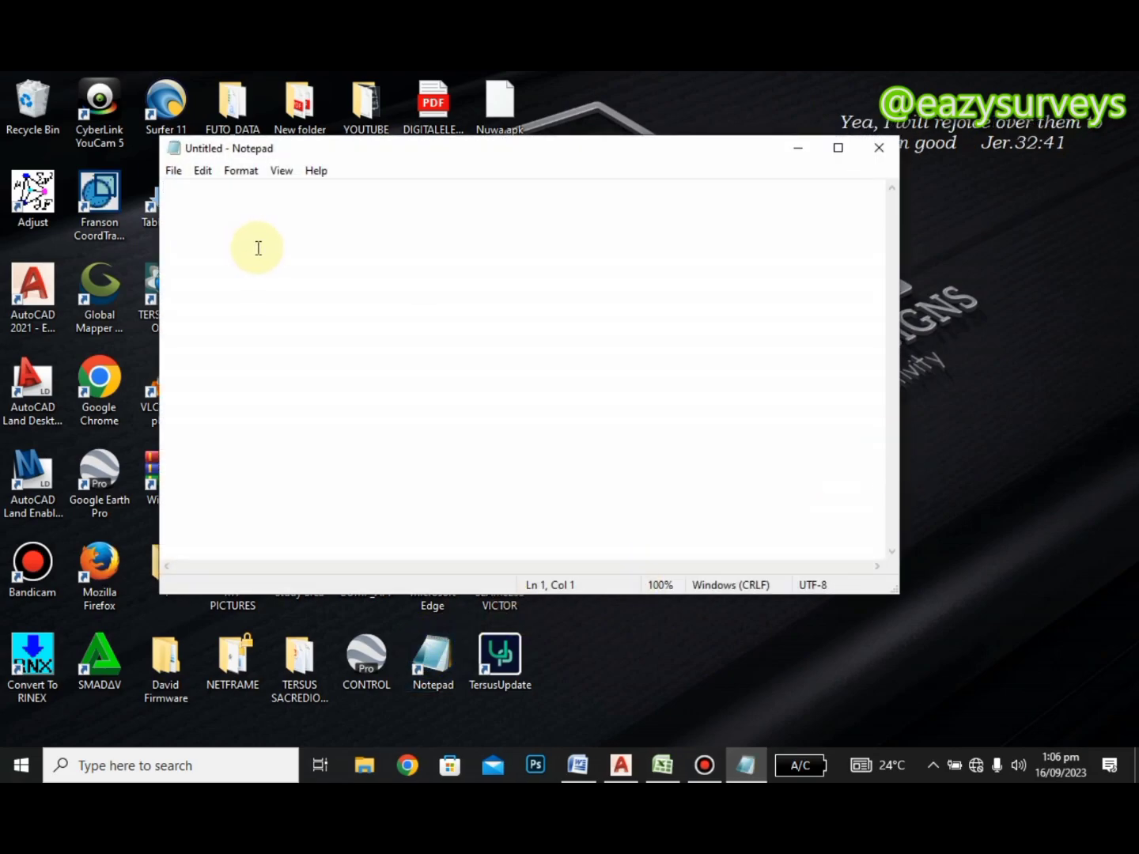
{"action": "right_click", "coordinate": [178, 199]}
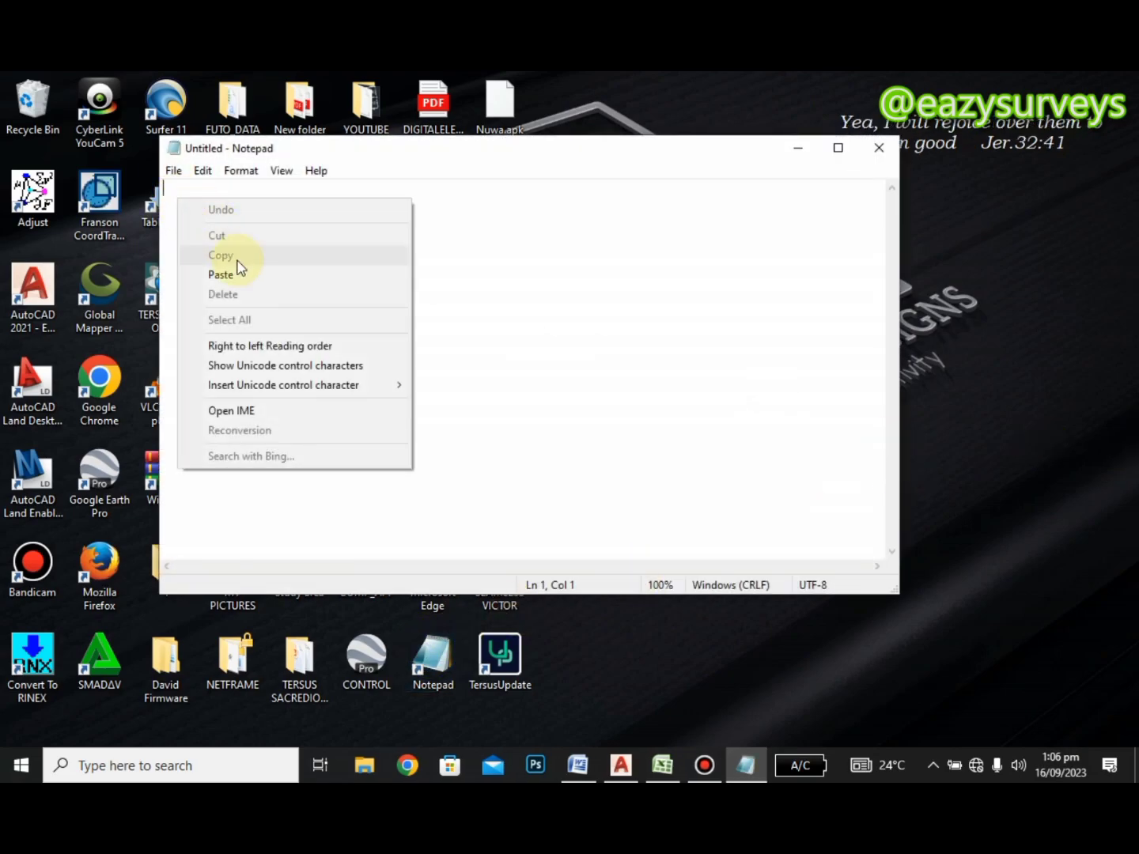
{"action": "left_click", "coordinate": [235, 275]}
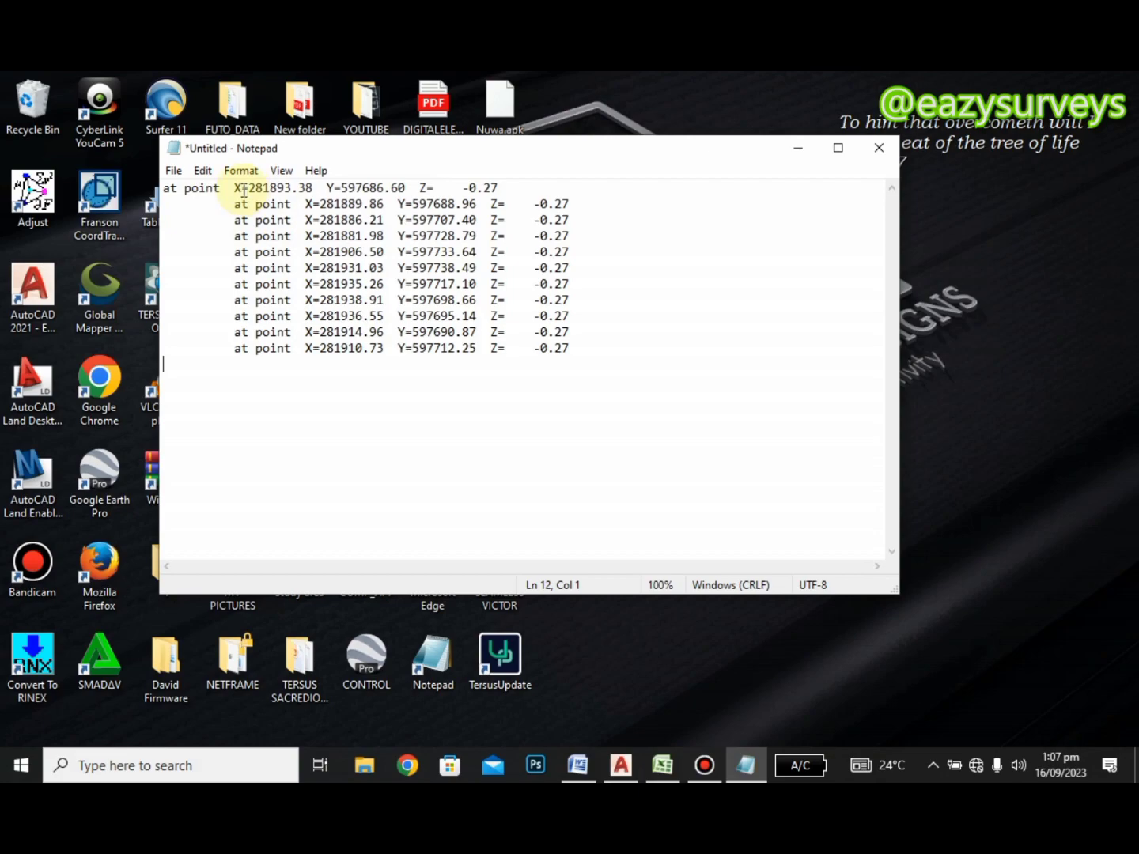
Replace every 'at point X=' prefix with nothing across all eleven lines
{"action": "left_click_drag", "start_coordinate": [249, 190], "coordinate": [162, 188]}
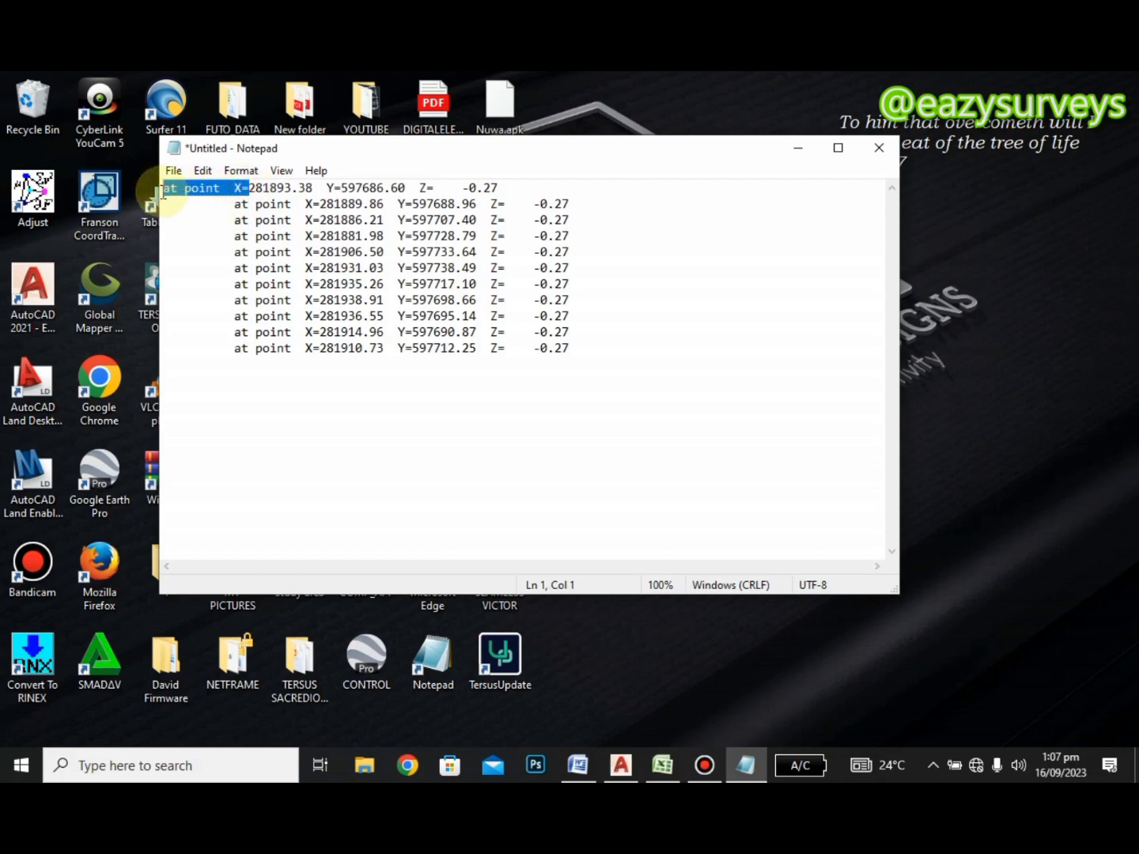
{"action": "left_click", "coordinate": [202, 171]}
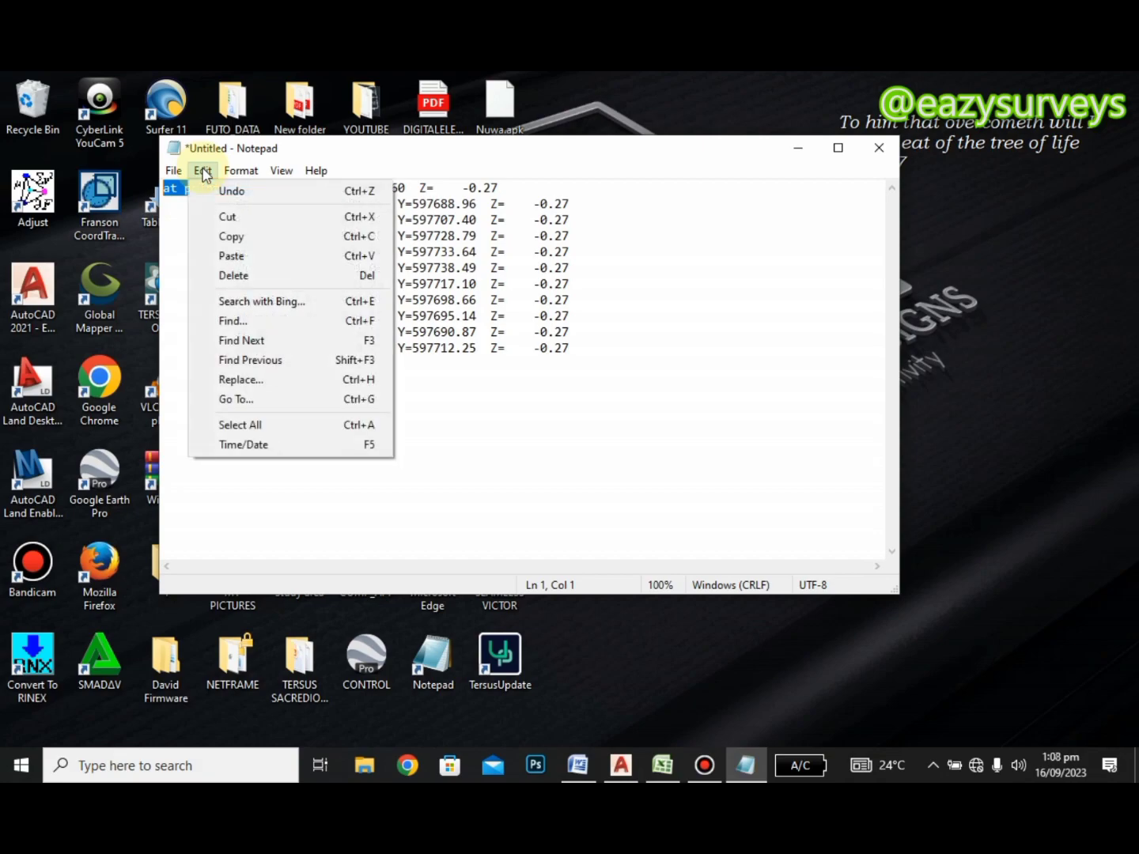
{"action": "left_click", "coordinate": [263, 378]}
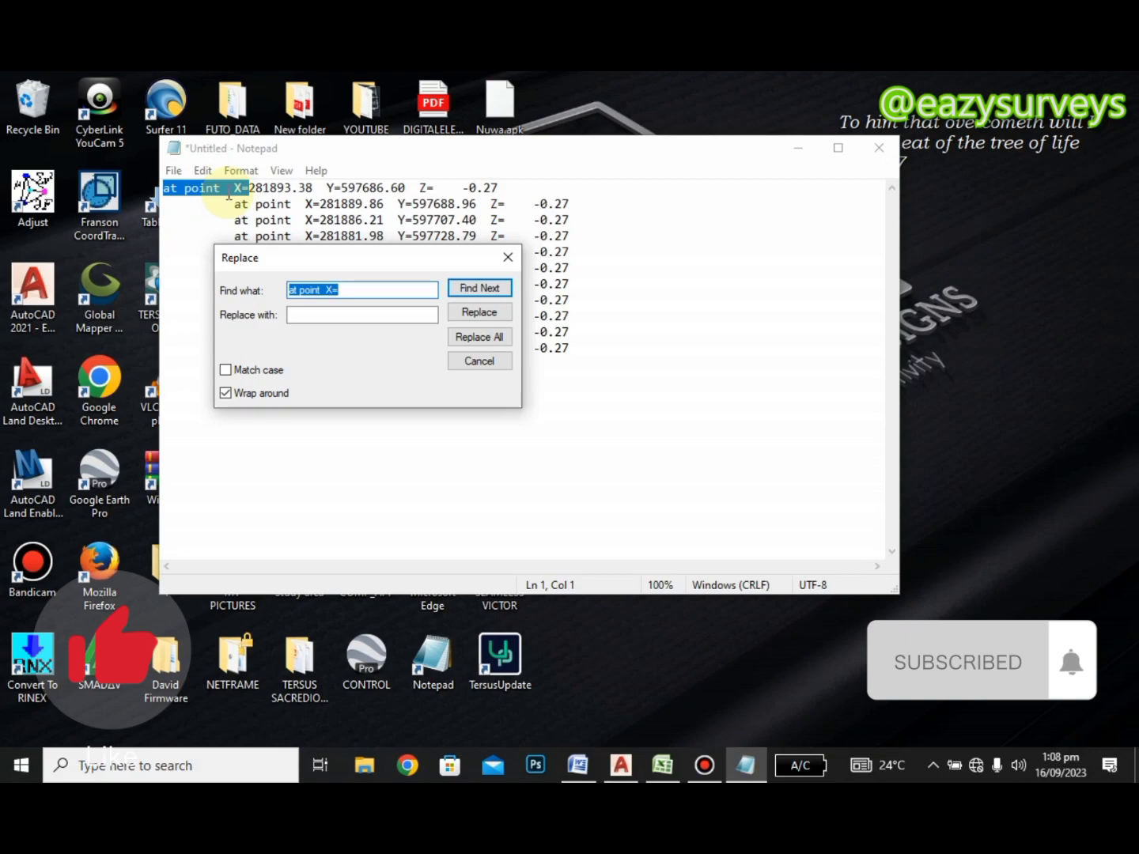
{"action": "left_click", "coordinate": [303, 316]}
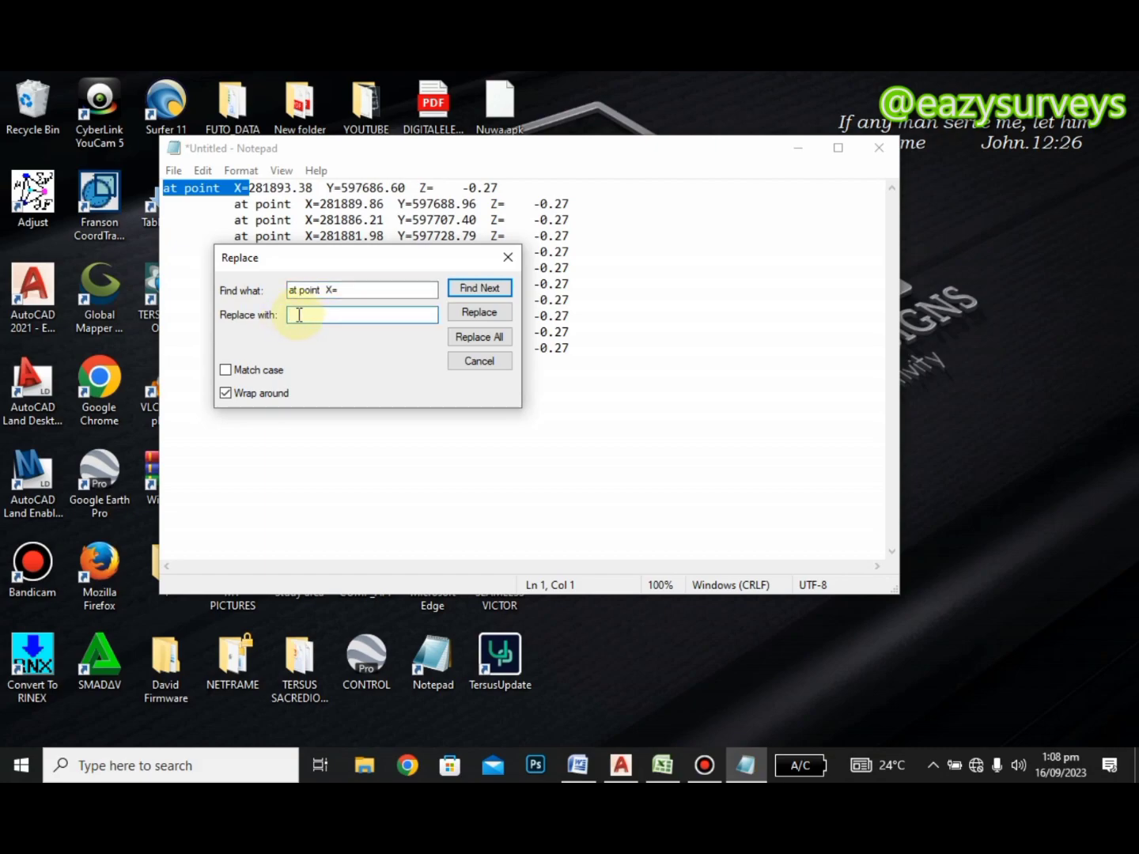
{"action": "left_click", "coordinate": [490, 340]}
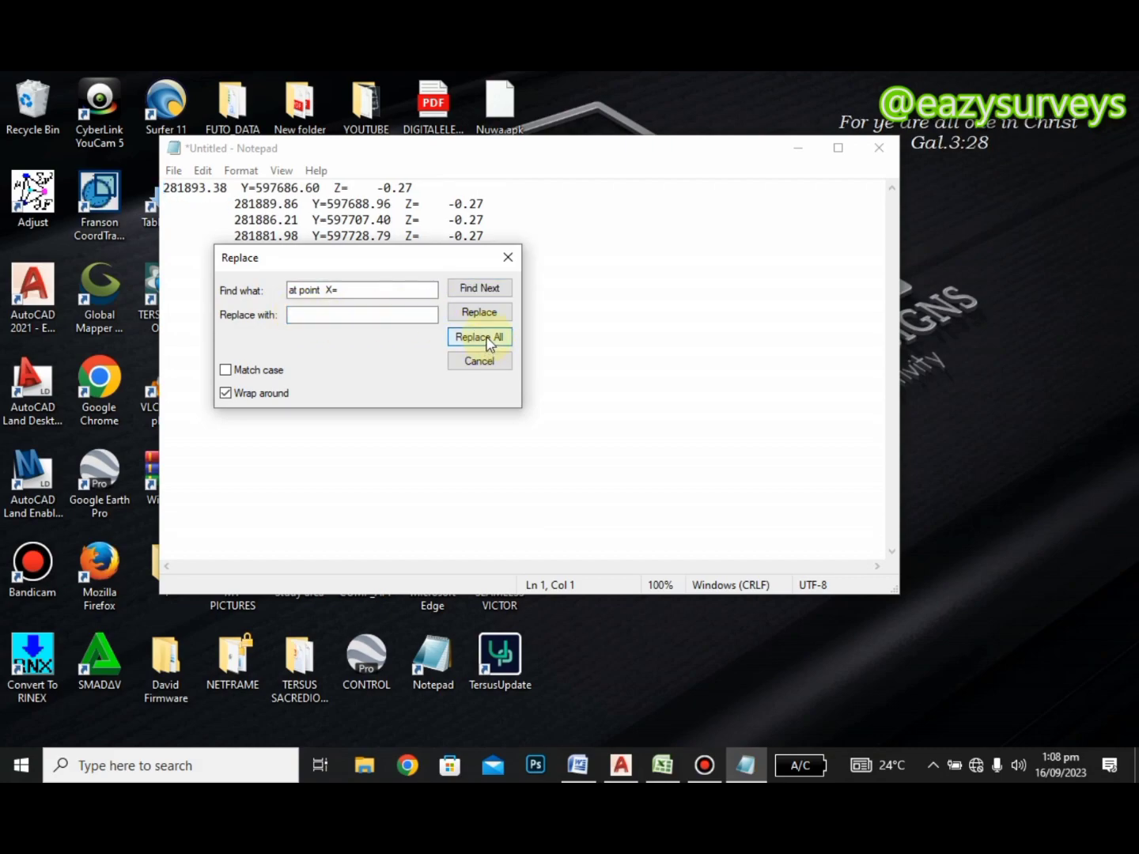
{"action": "left_click", "coordinate": [507, 258]}
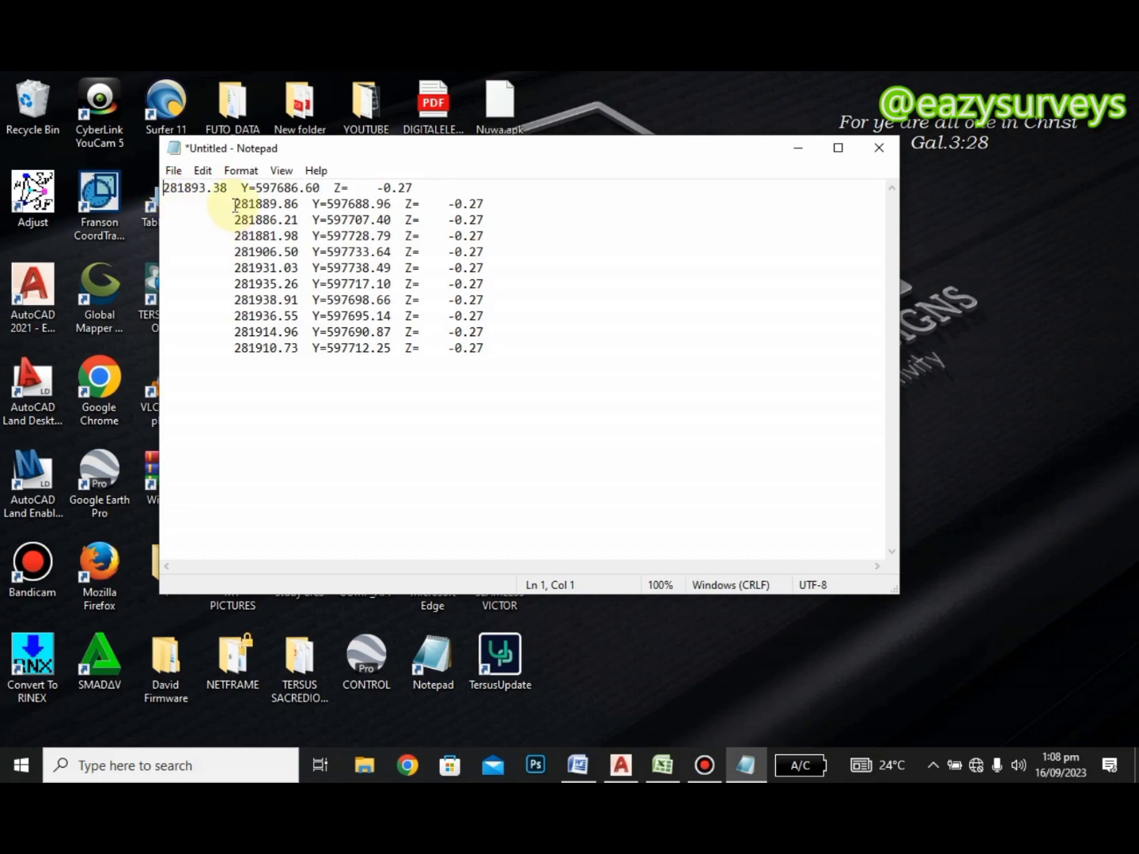
Delete the leading spaces from every coordinate line using an empty Replace All
{"action": "left_click_drag", "start_coordinate": [235, 206], "coordinate": [160, 206]}
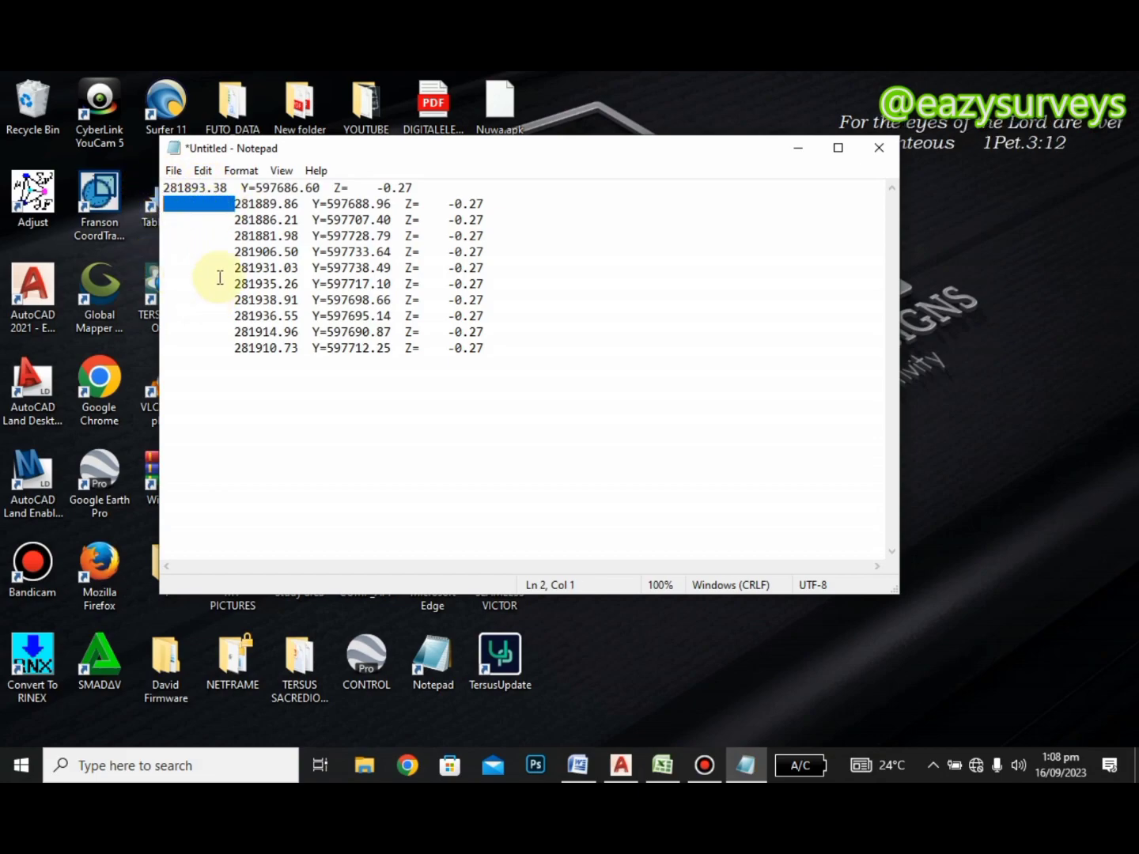
{"action": "left_click", "coordinate": [234, 207]}
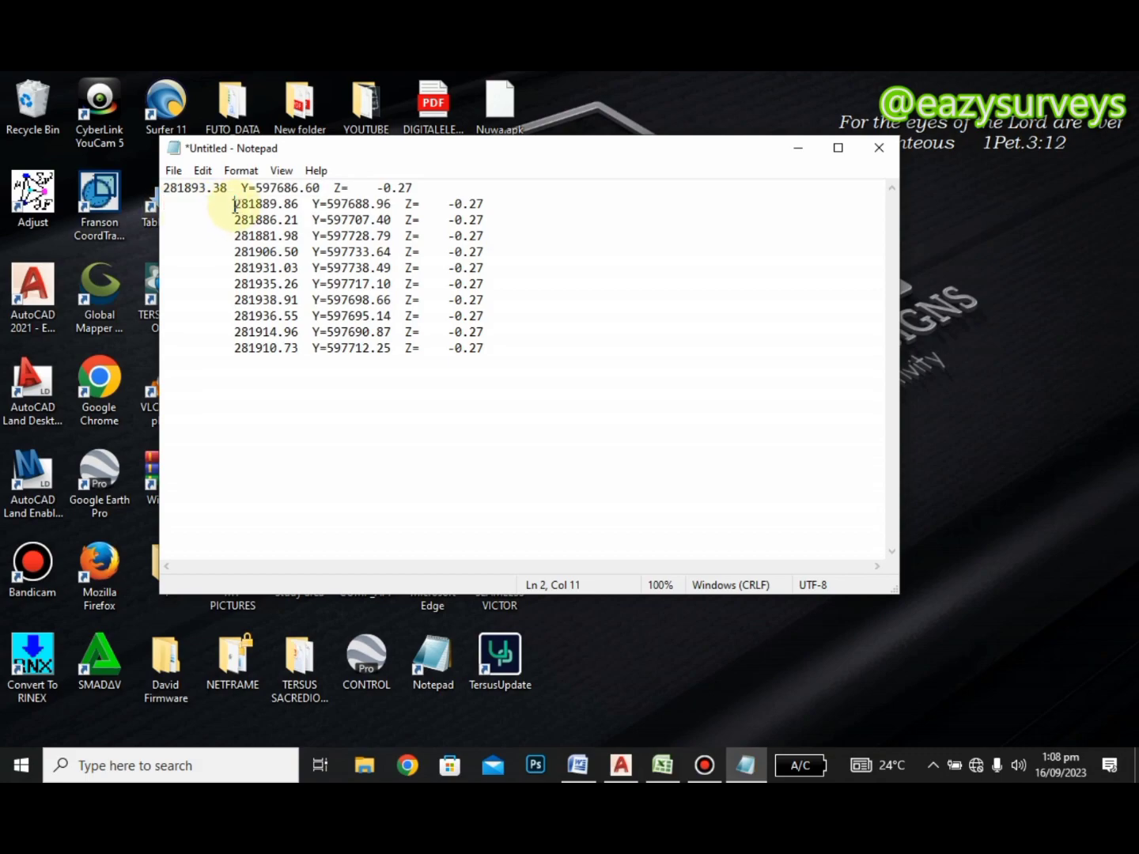
{"action": "left_click_drag", "start_coordinate": [234, 206], "coordinate": [155, 207]}
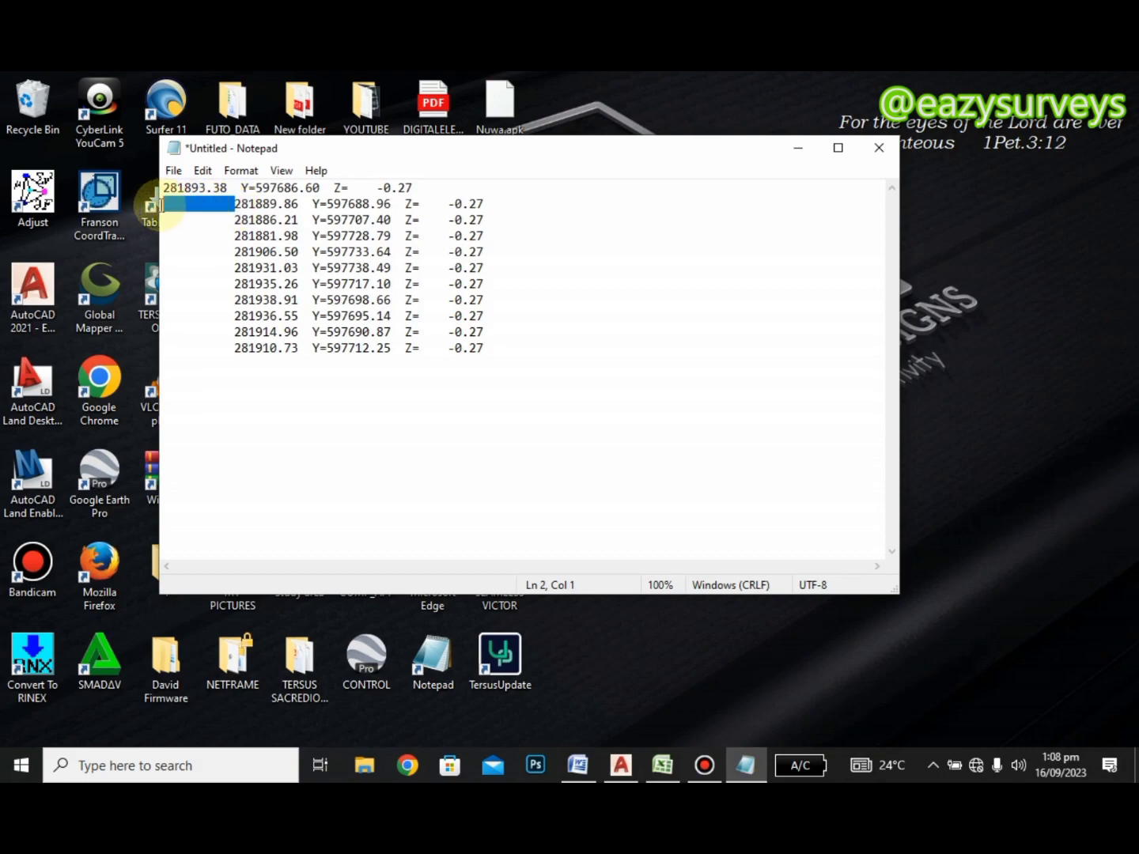
{"action": "left_click", "coordinate": [207, 170]}
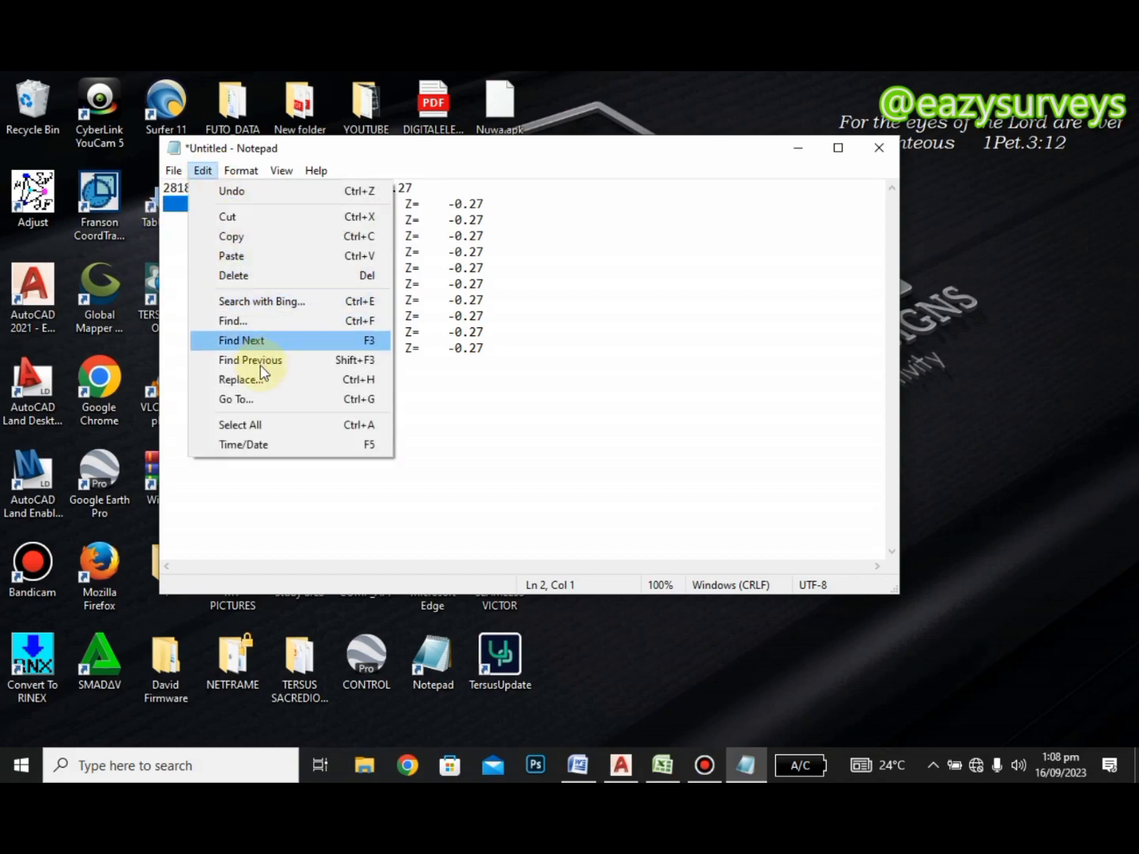
{"action": "left_click", "coordinate": [259, 383]}
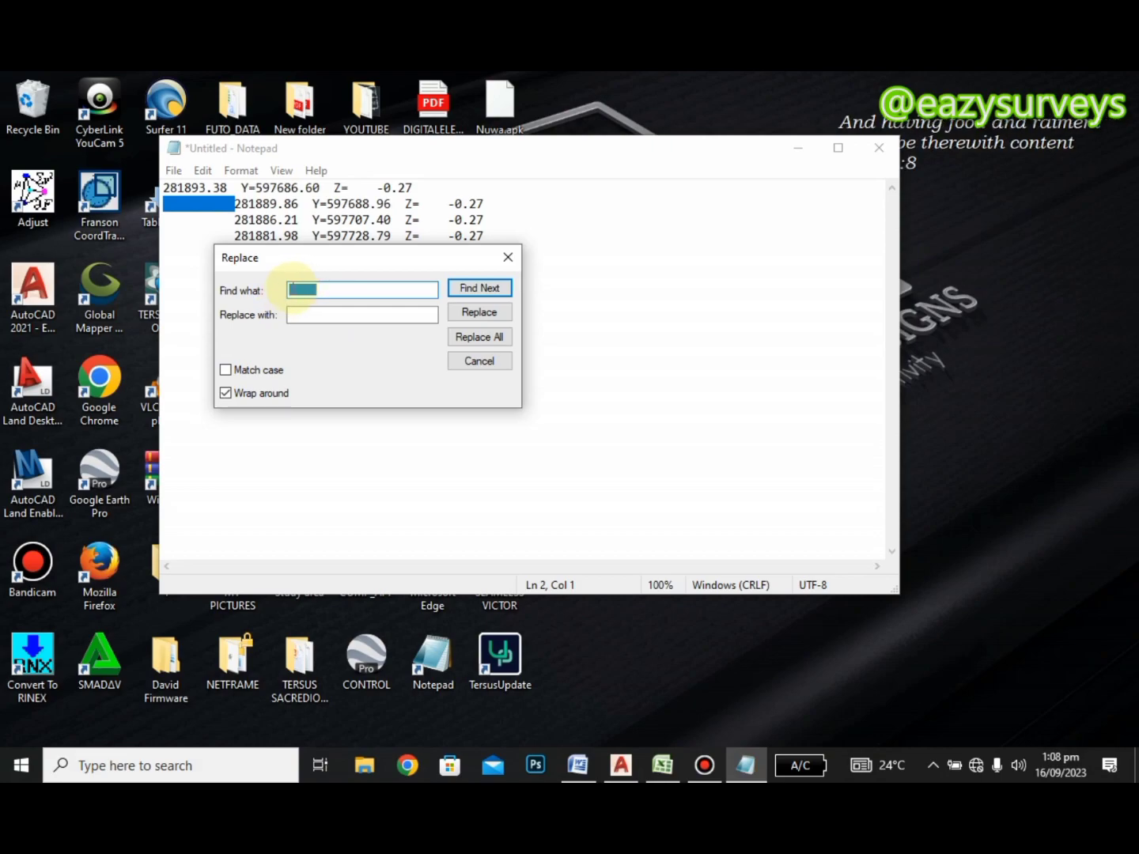
{"action": "left_click", "coordinate": [294, 316]}
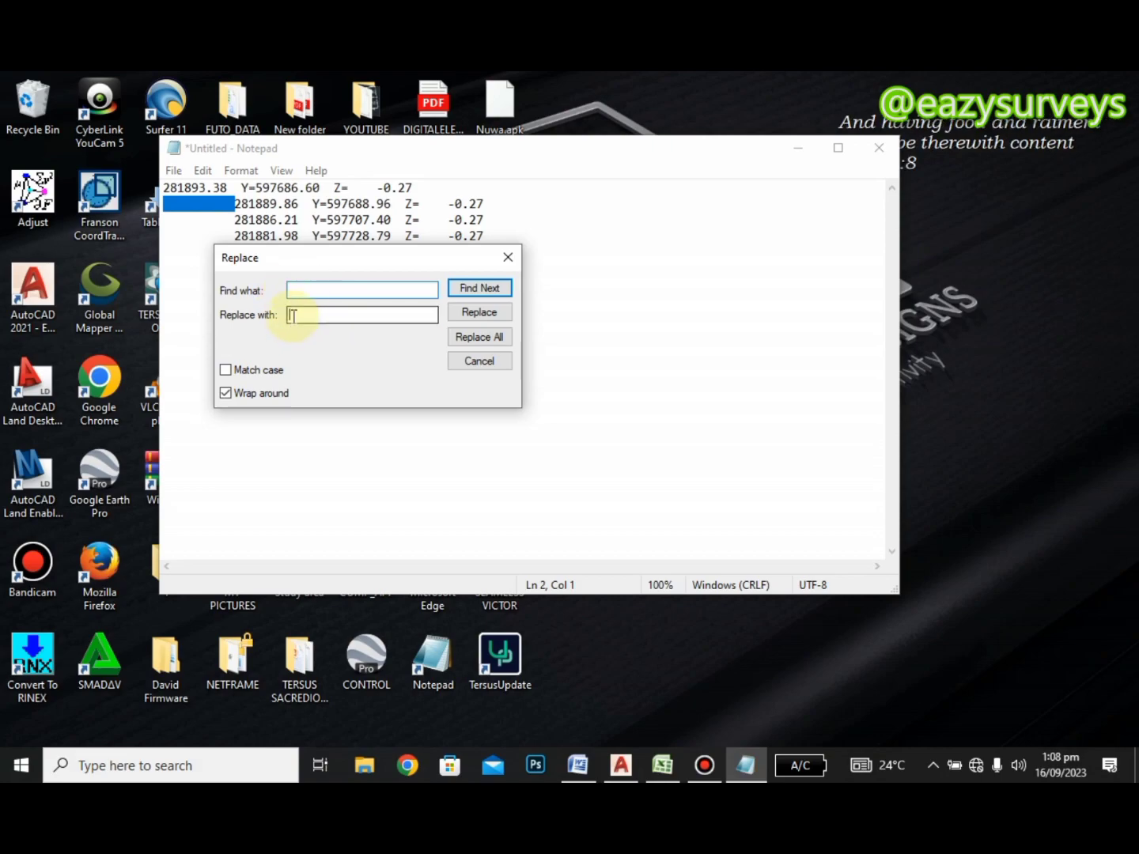
{"action": "left_click", "coordinate": [480, 337]}
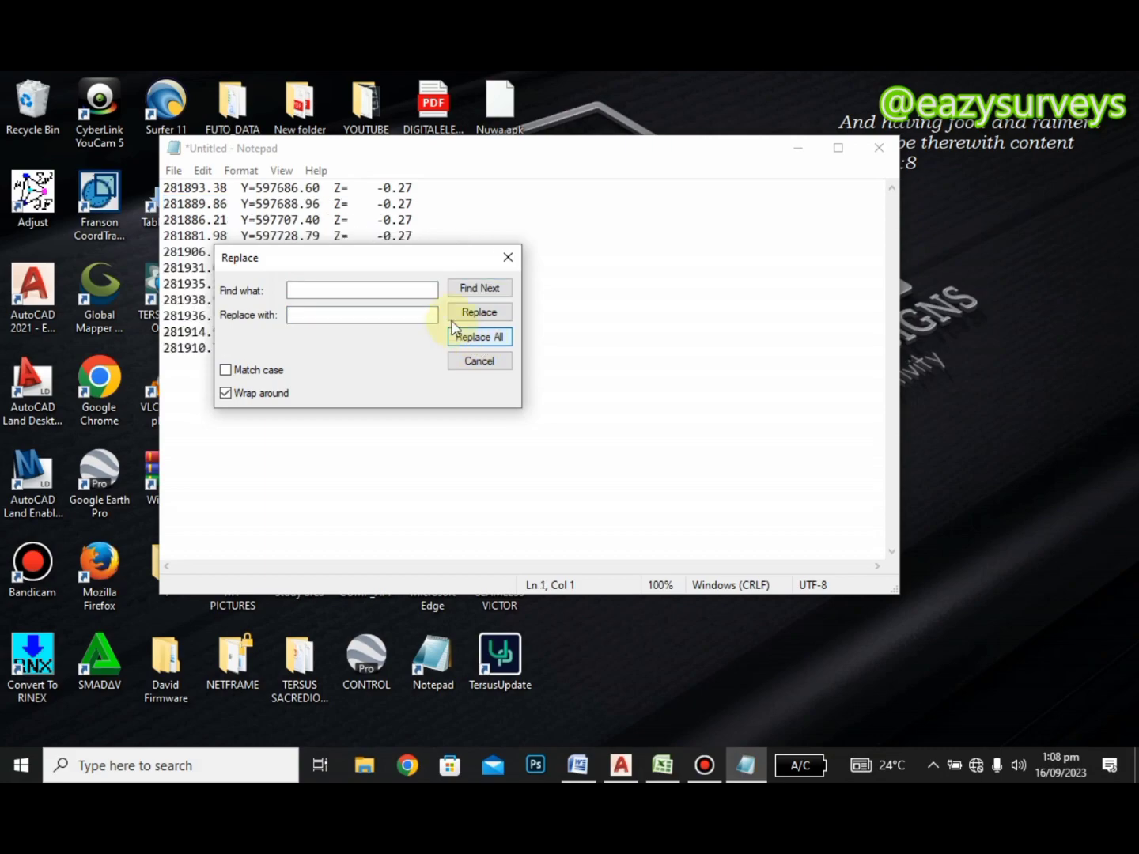
{"action": "left_click", "coordinate": [507, 257]}
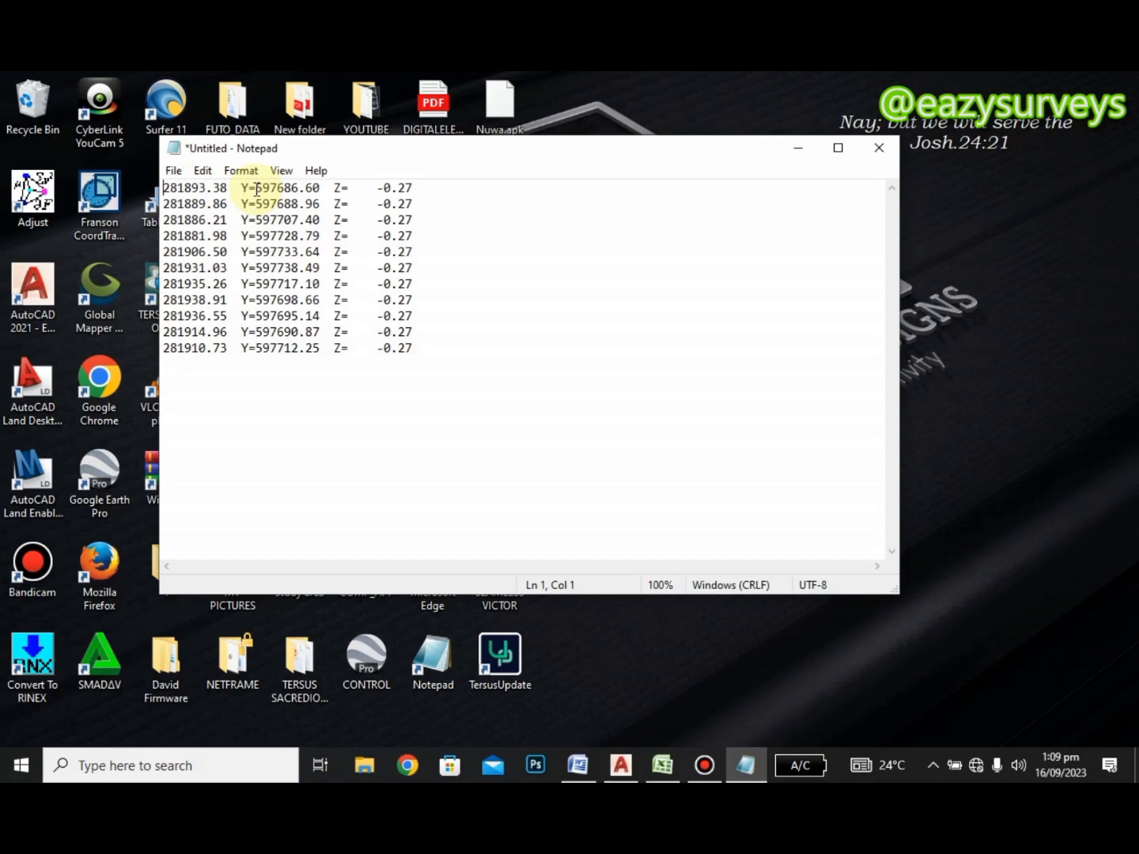
Remove every 'Y=' label with an empty Replace All, then select line 1's 'Z= -0.27' text
{"action": "left_click_drag", "start_coordinate": [256, 190], "coordinate": [243, 189]}
{"action": "left_click", "coordinate": [203, 170]}
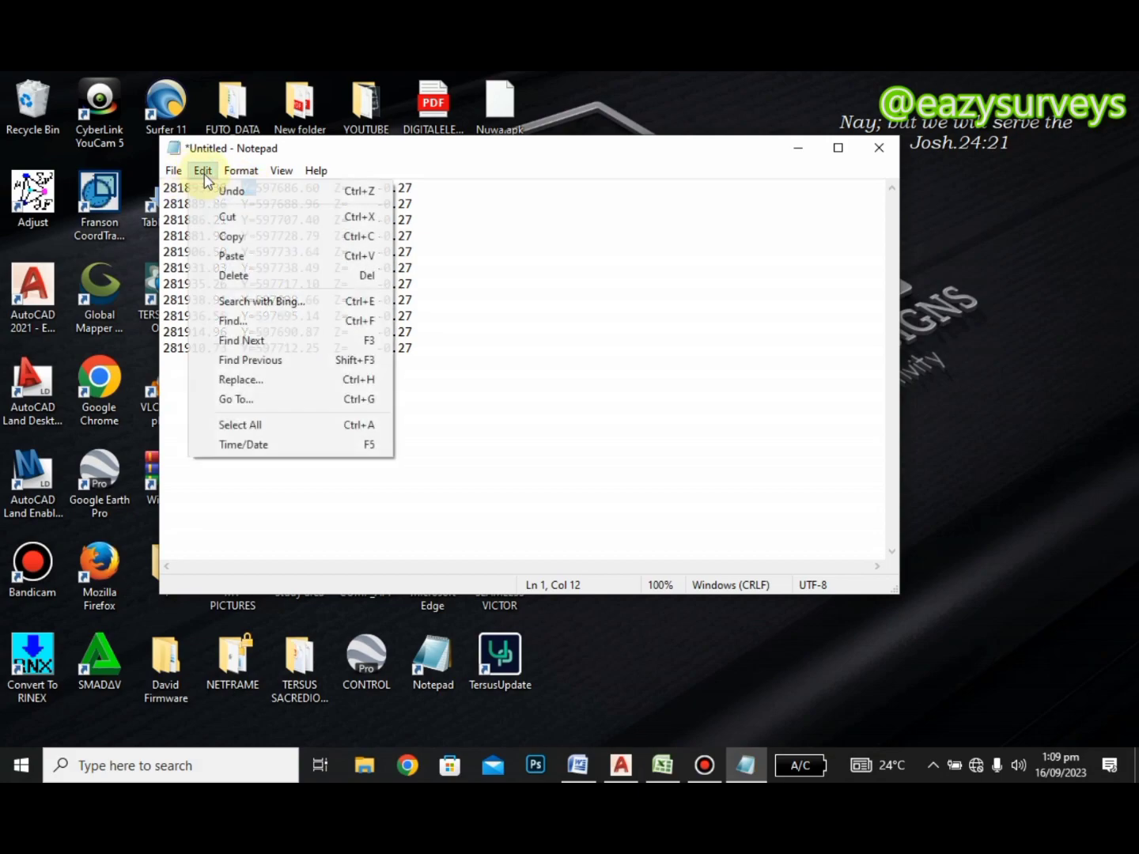
{"action": "left_click", "coordinate": [255, 379]}
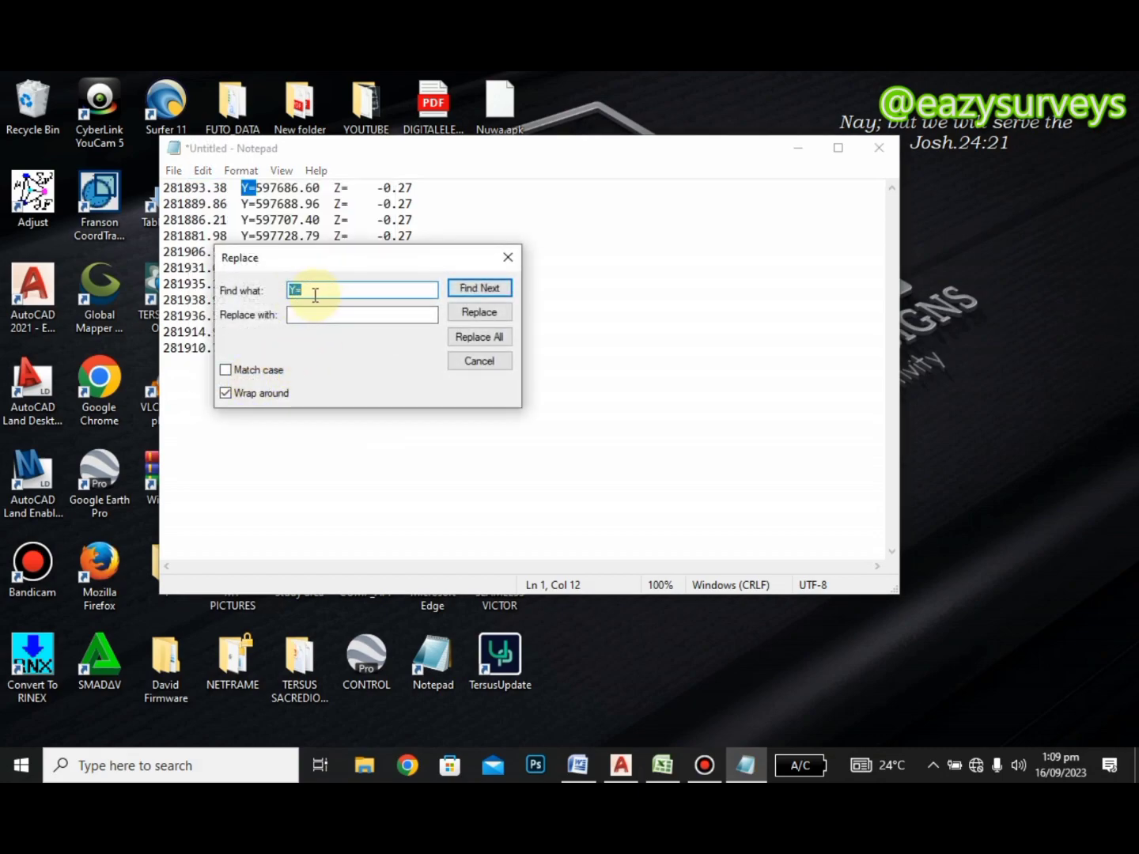
{"action": "left_click", "coordinate": [307, 315]}
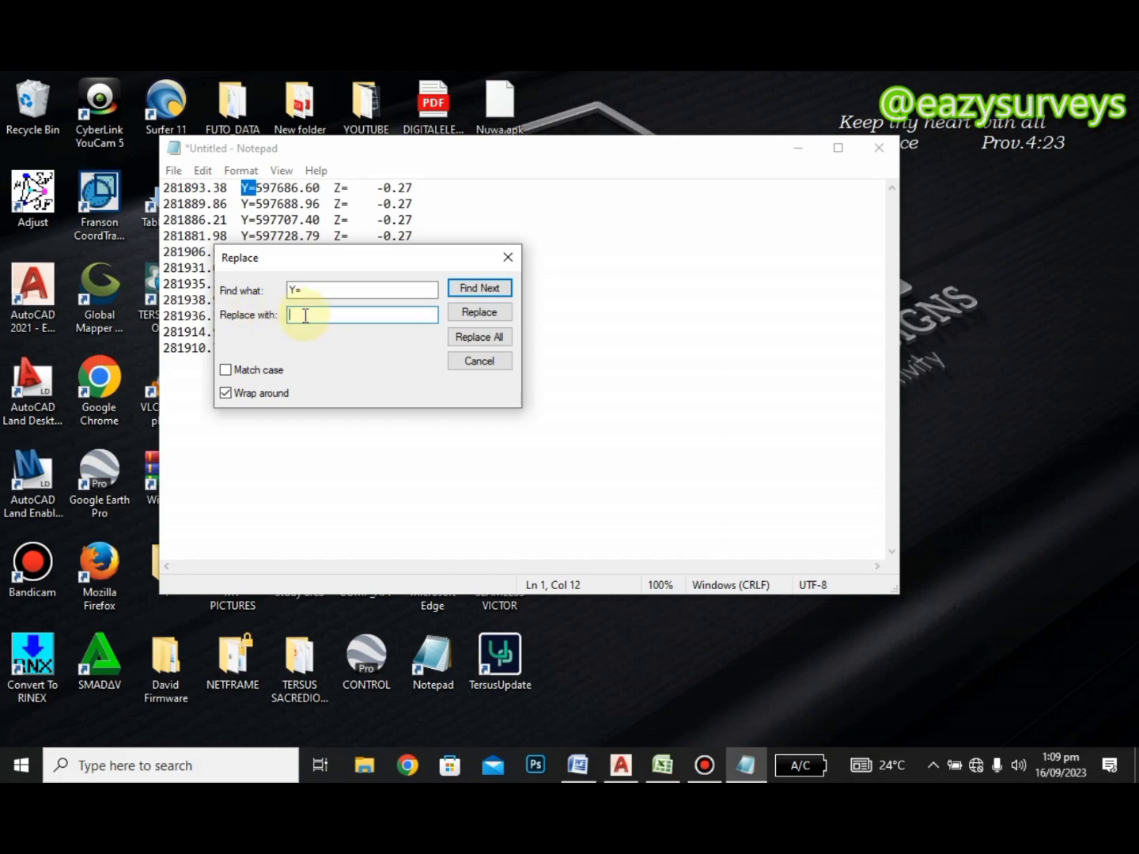
{"action": "left_click", "coordinate": [496, 340]}
{"action": "left_click", "coordinate": [508, 257]}
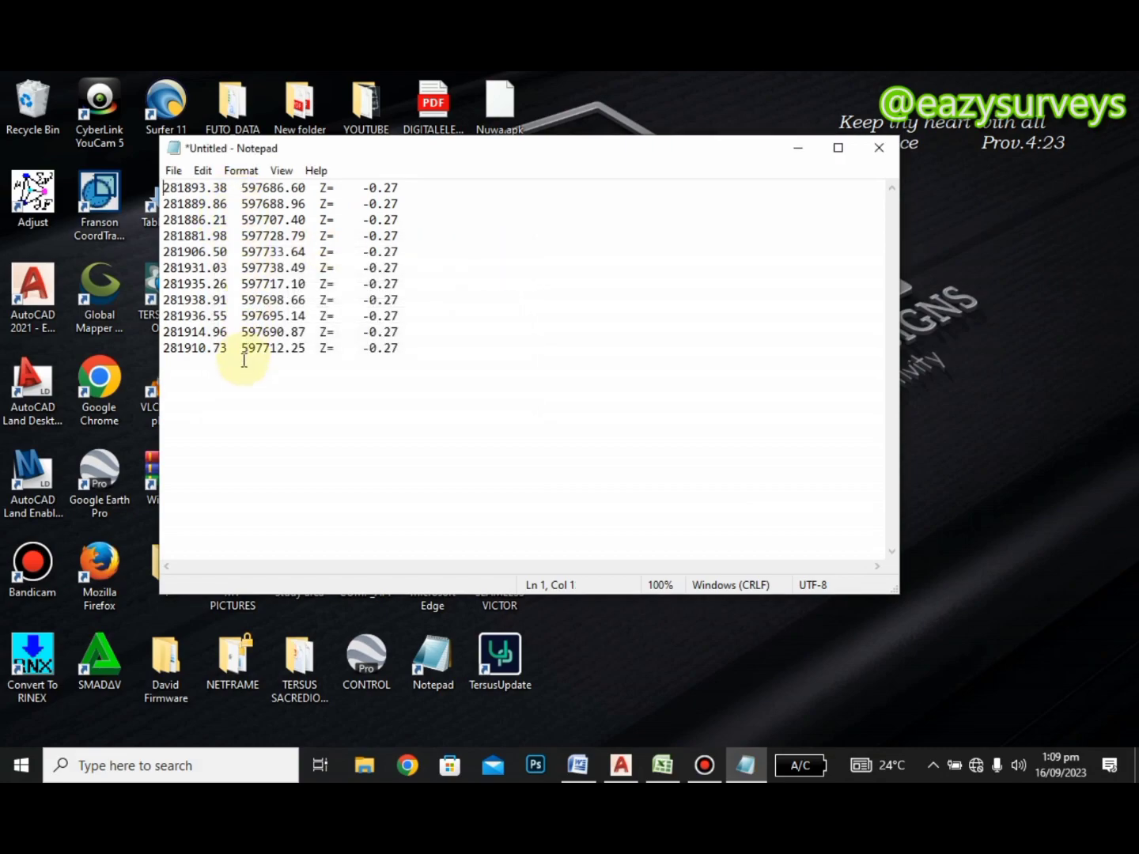
{"action": "left_click_drag", "start_coordinate": [407, 189], "coordinate": [307, 190]}
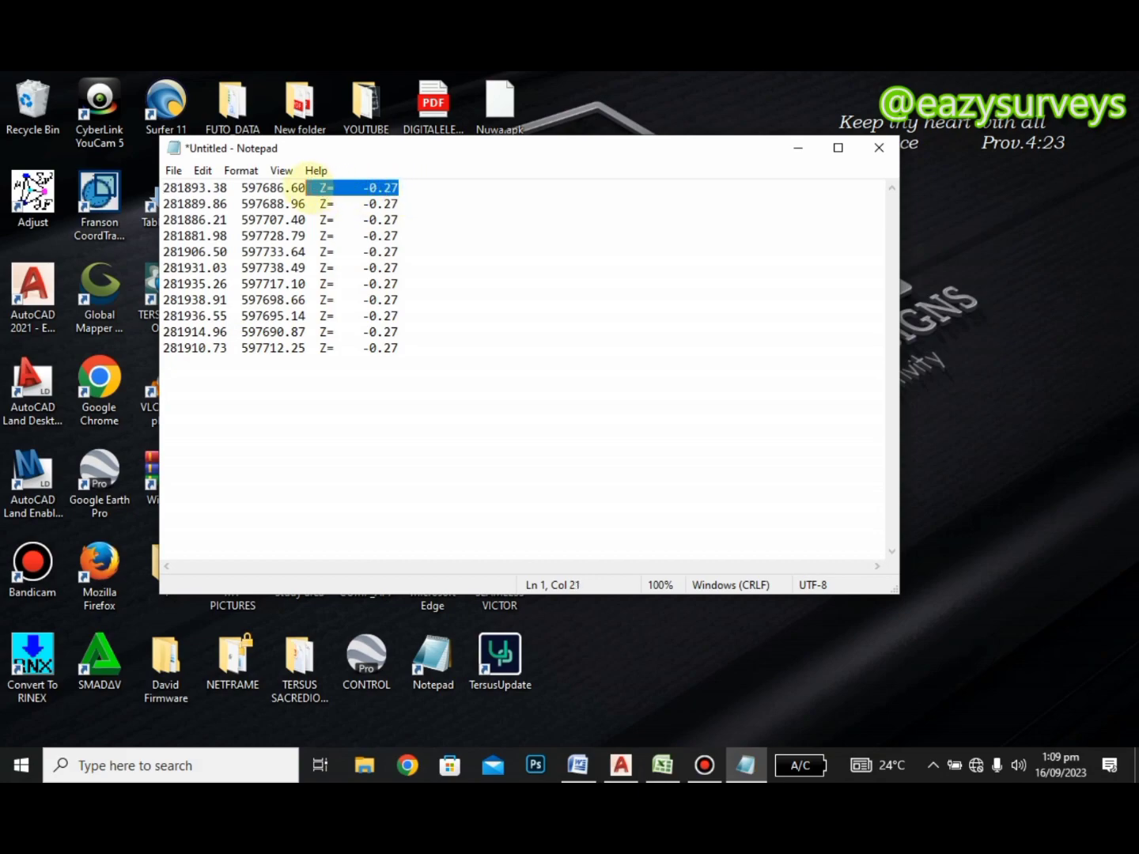
Remove every 'Z= -0.27' entry so only X and Y pairs remain
{"action": "left_click", "coordinate": [203, 171]}
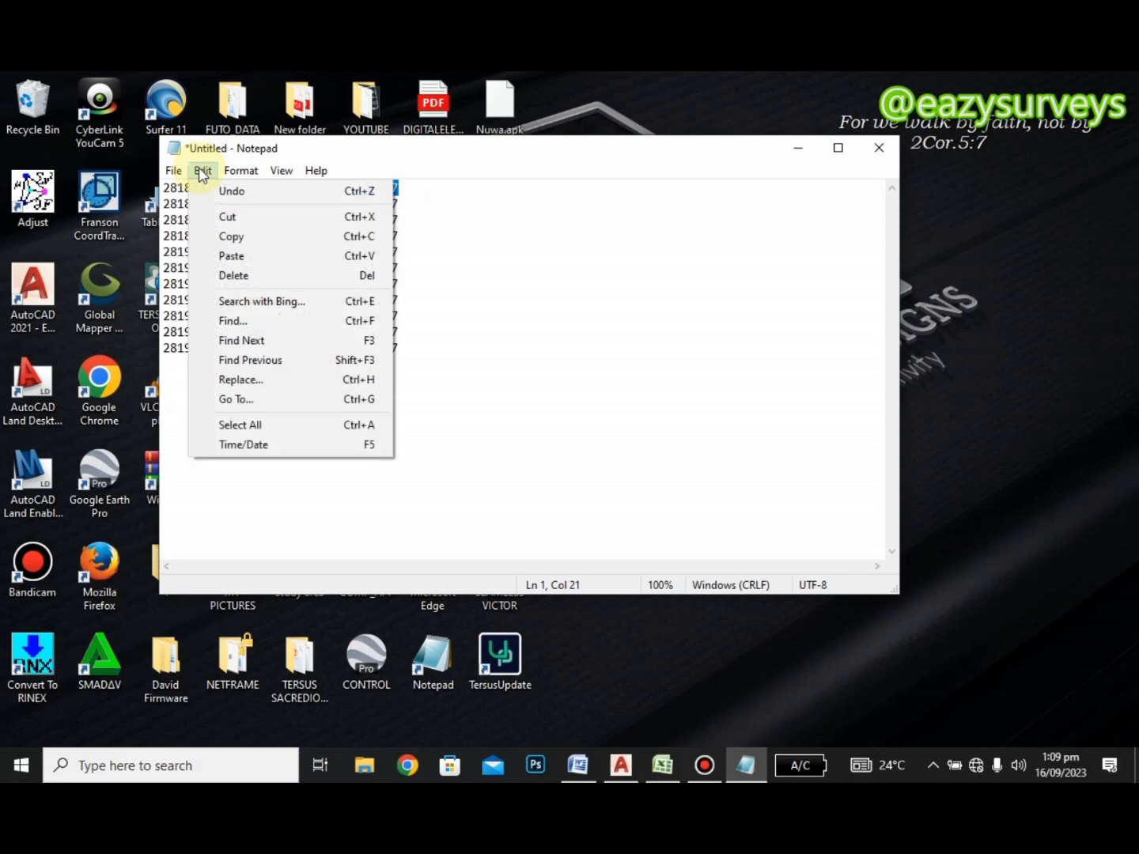
{"action": "left_click", "coordinate": [285, 381]}
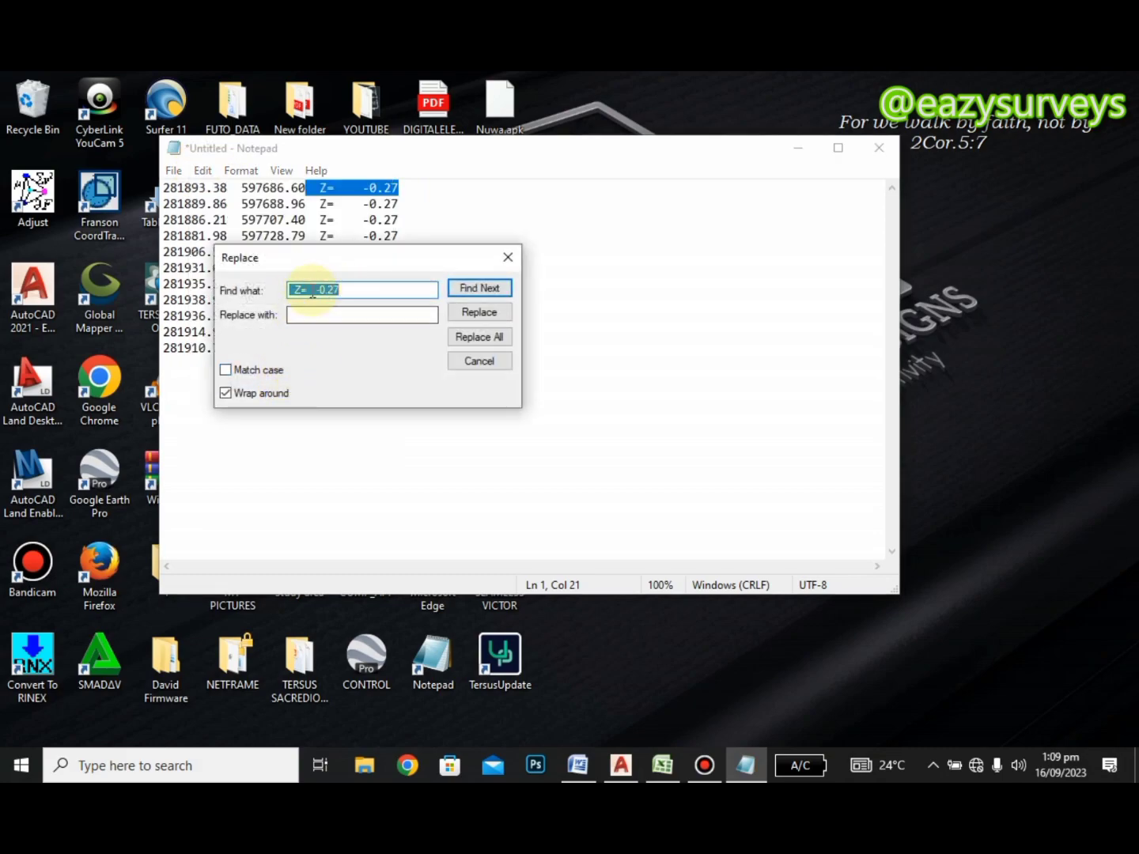
{"action": "left_click", "coordinate": [301, 316]}
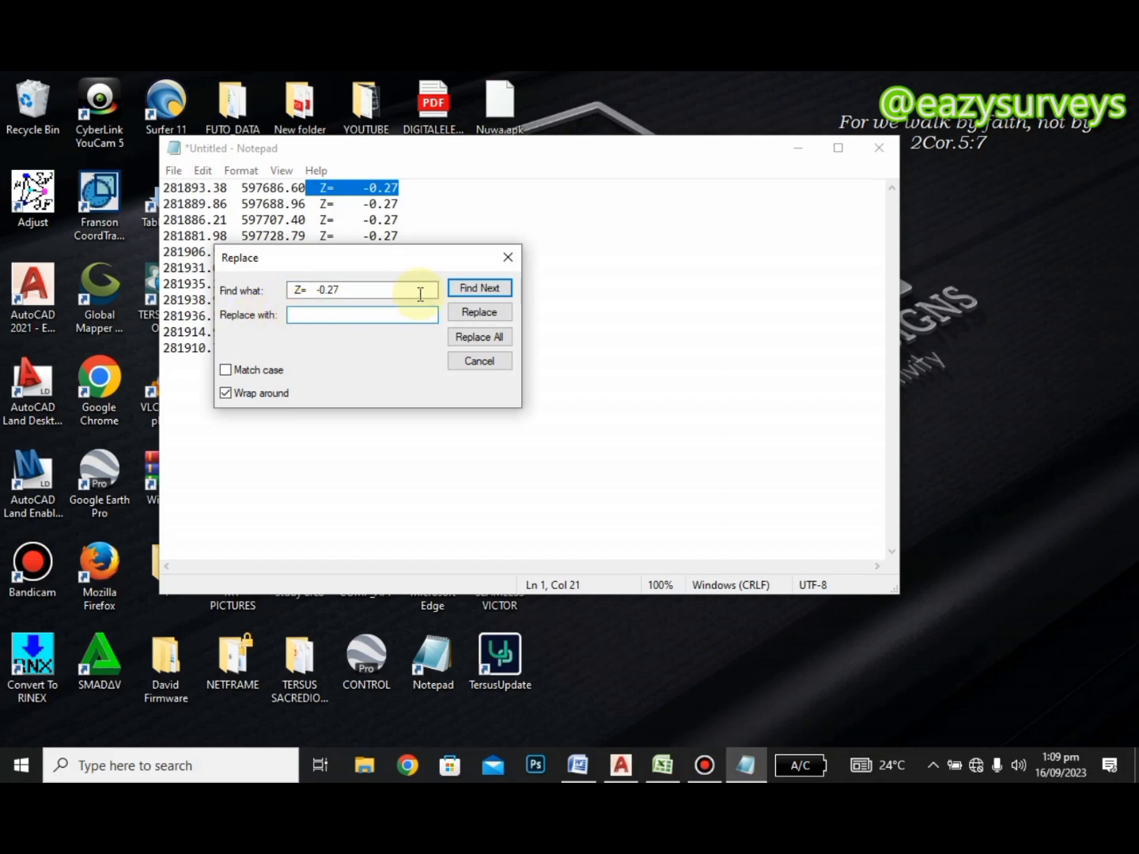
{"action": "left_click", "coordinate": [488, 337]}
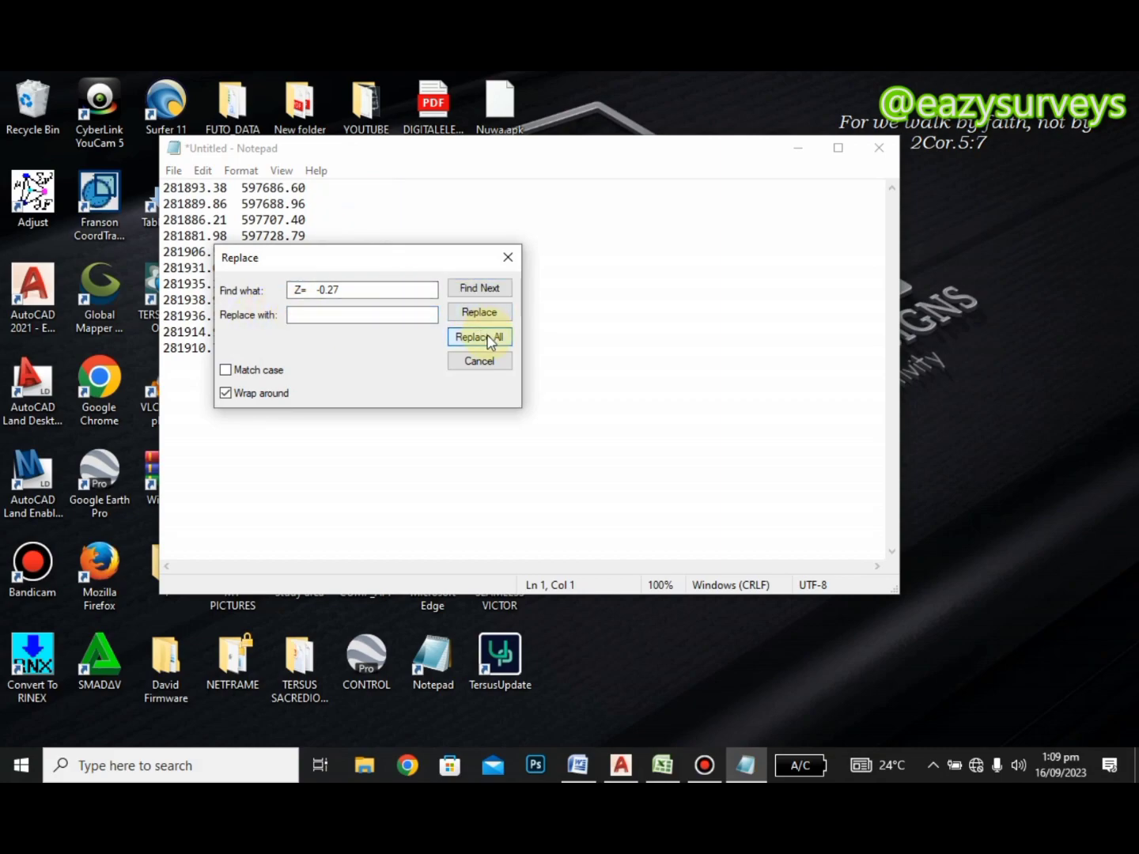
{"action": "left_click", "coordinate": [507, 257]}
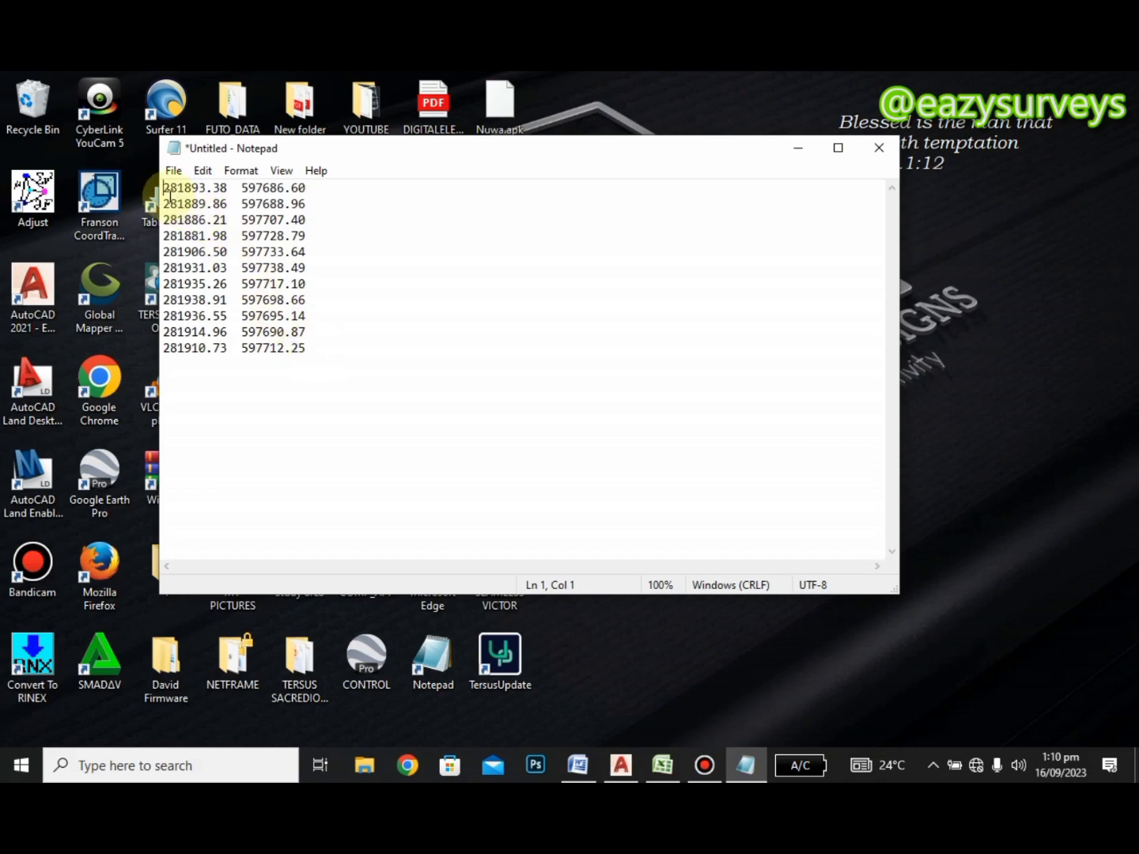
Copy all the coordinate lines and switch from Notepad to the Excel workbook
{"action": "left_click_drag", "start_coordinate": [163, 187], "coordinate": [307, 345]}
{"action": "right_click", "coordinate": [242, 195]}
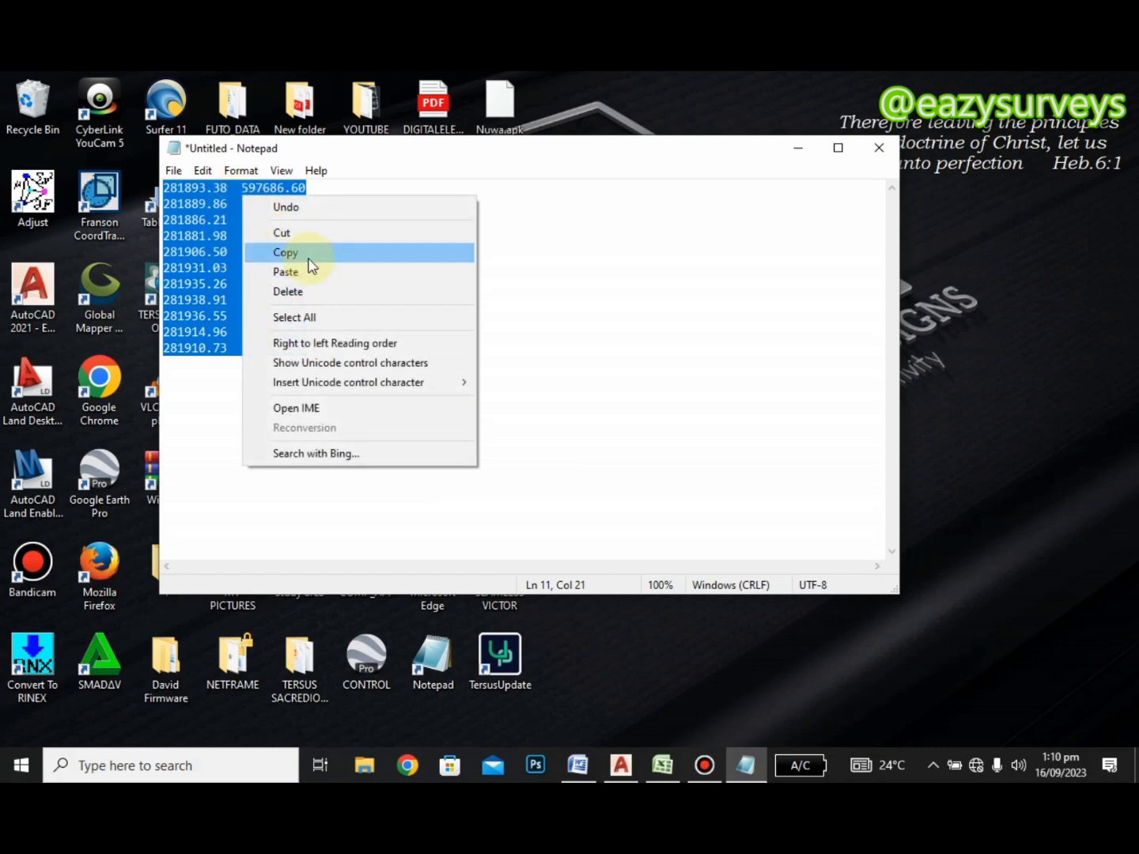
{"action": "left_click", "coordinate": [286, 252]}
{"action": "left_click", "coordinate": [800, 150]}
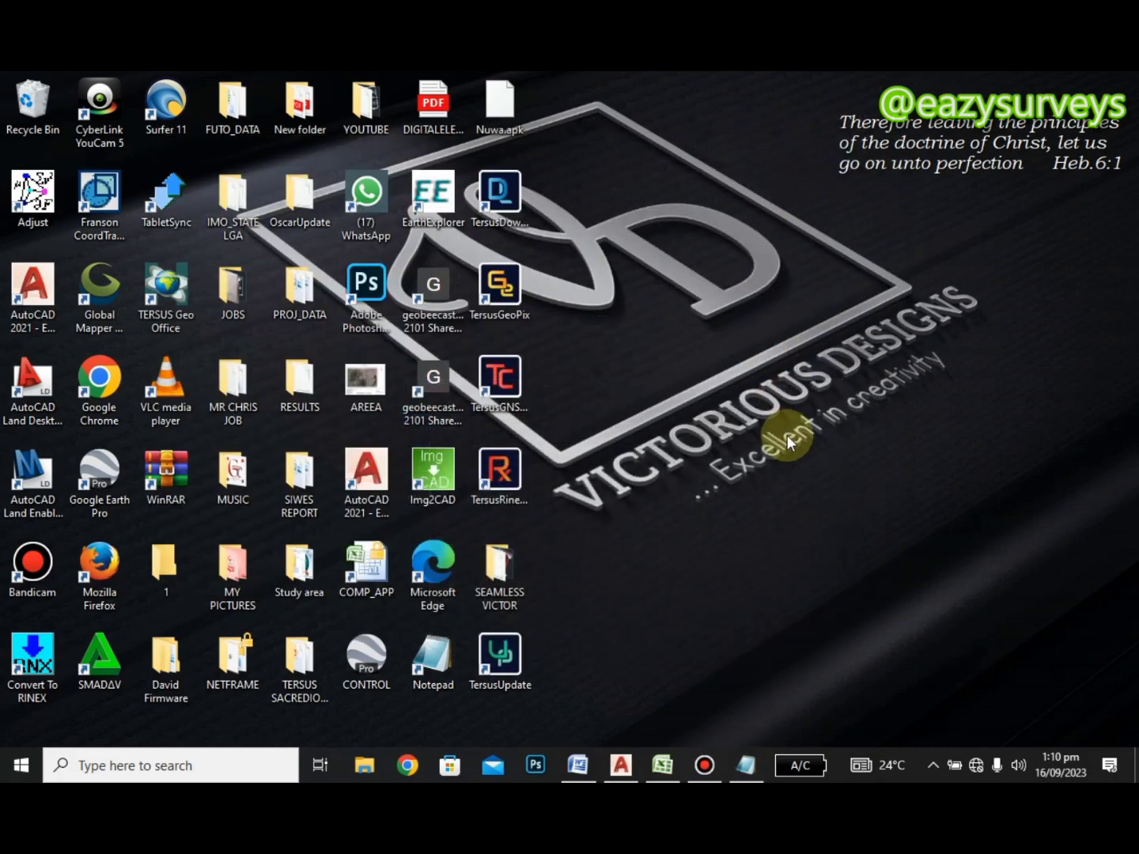
{"action": "left_click", "coordinate": [671, 761]}
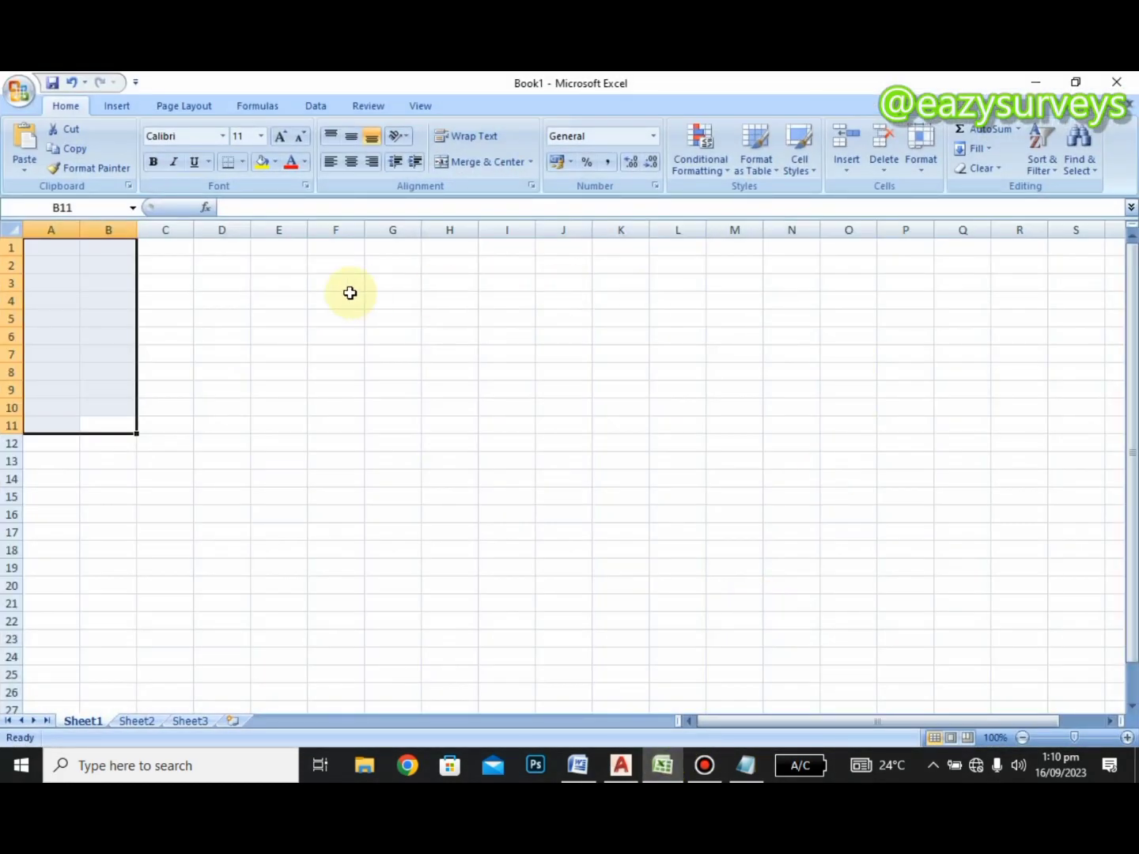
Paste the 11 coordinate lines at cell A1 and launch the Text Import Wizard
{"action": "left_click", "coordinate": [192, 265]}
{"action": "left_click", "coordinate": [53, 249]}
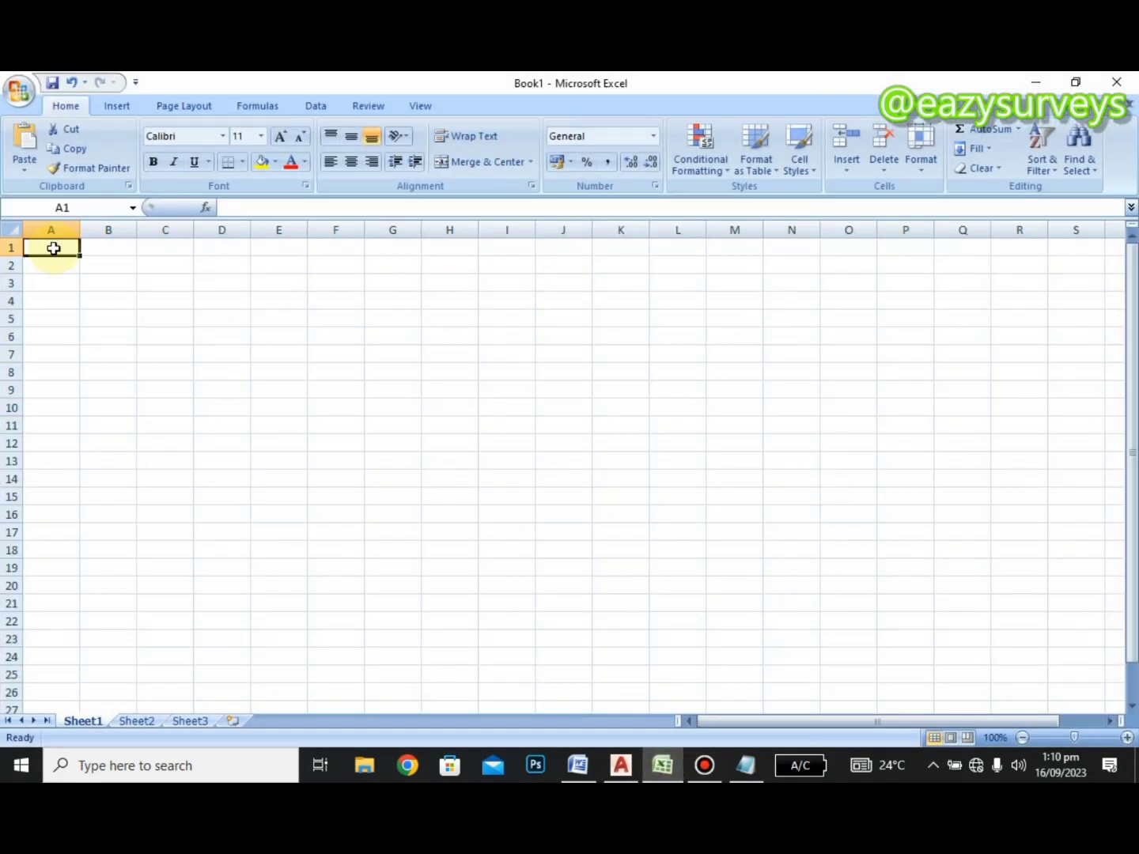
{"action": "right_click", "coordinate": [53, 248]}
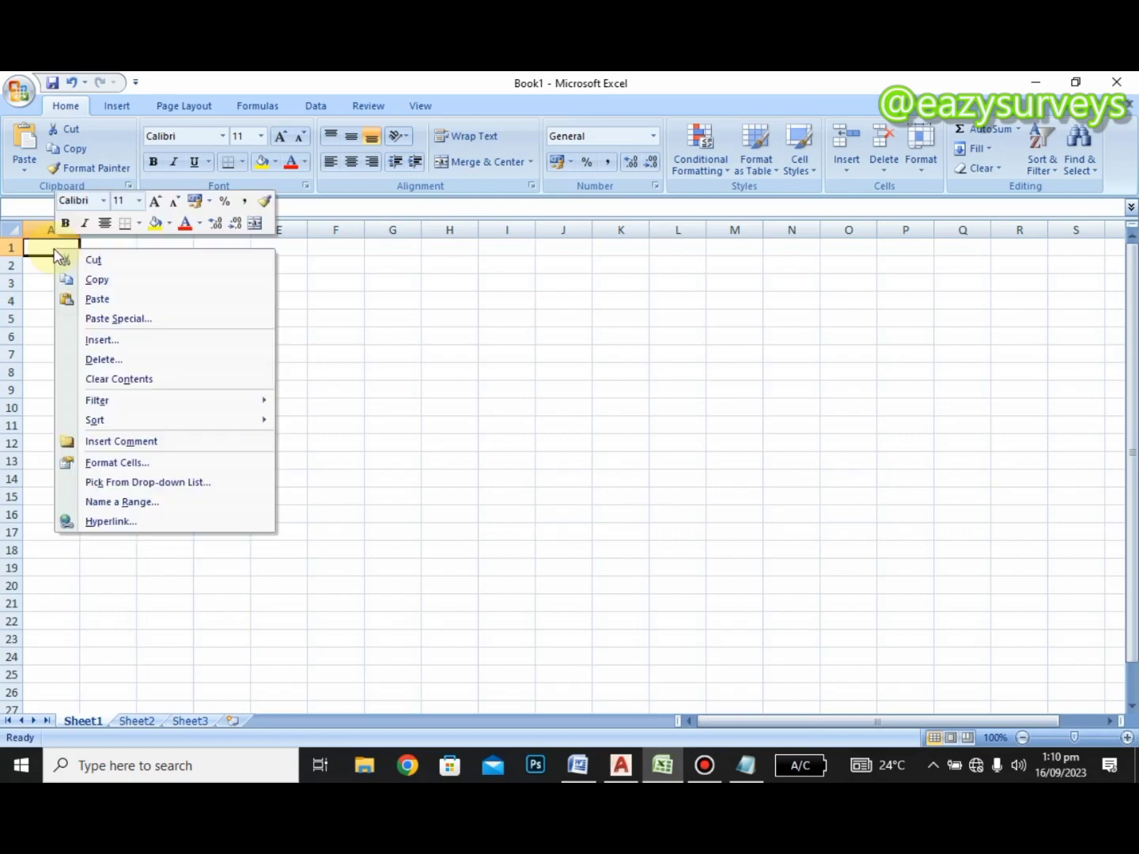
{"action": "left_click", "coordinate": [106, 301]}
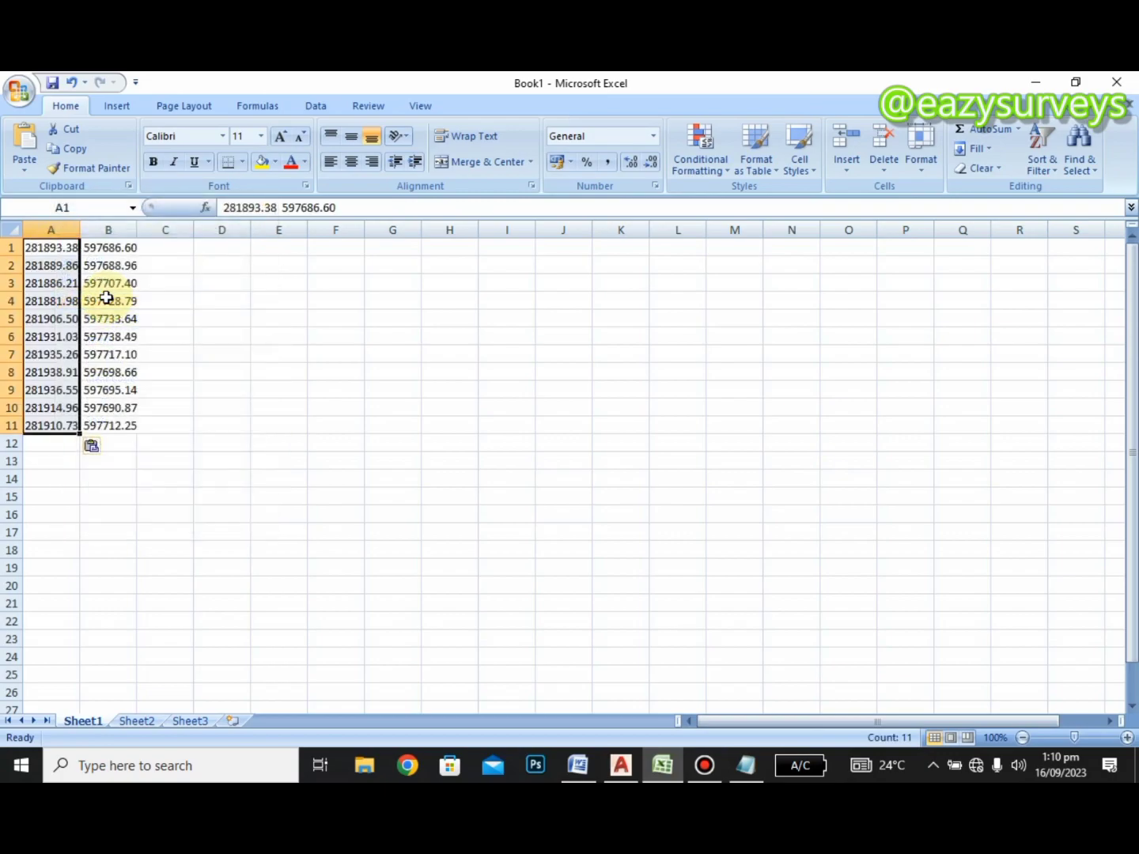
{"action": "left_click", "coordinate": [93, 448]}
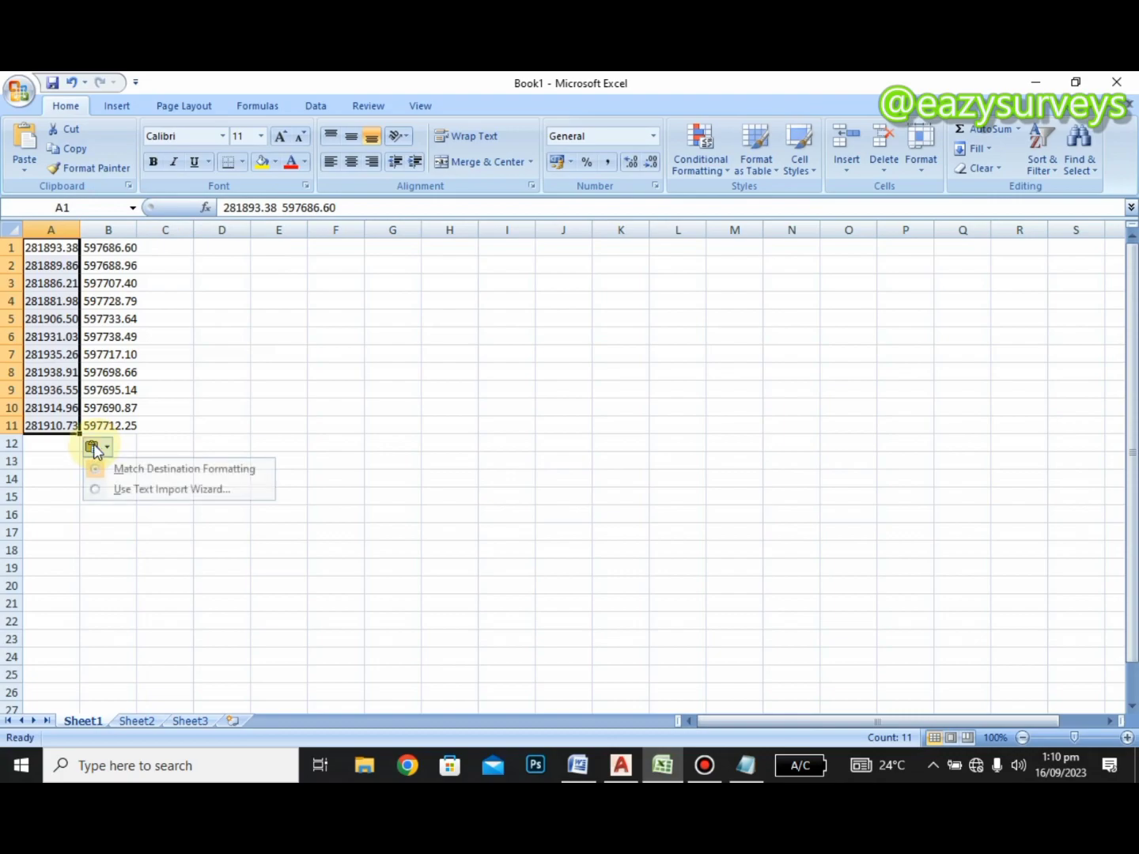
{"action": "left_click", "coordinate": [102, 489]}
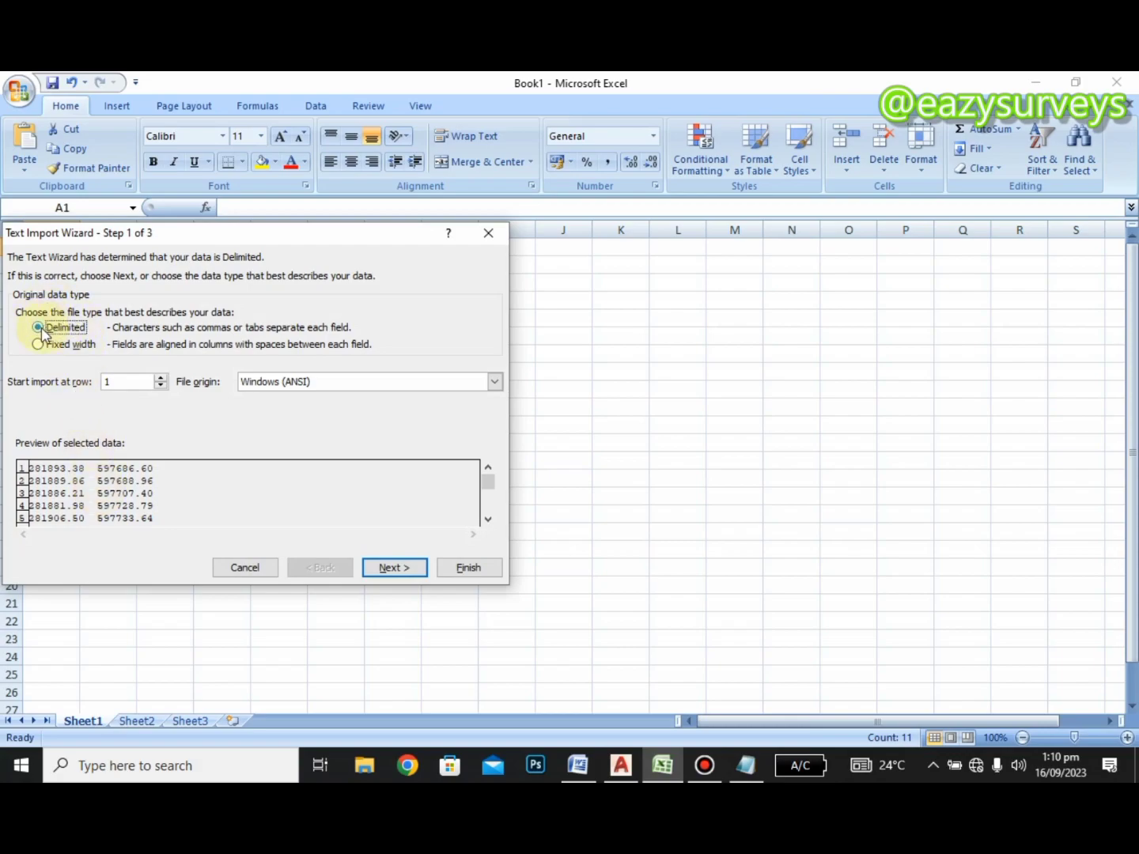
Advance the Text Import Wizard to step 2 with Space and Comma delimiters, then return to Notepad
{"action": "left_click", "coordinate": [395, 567]}
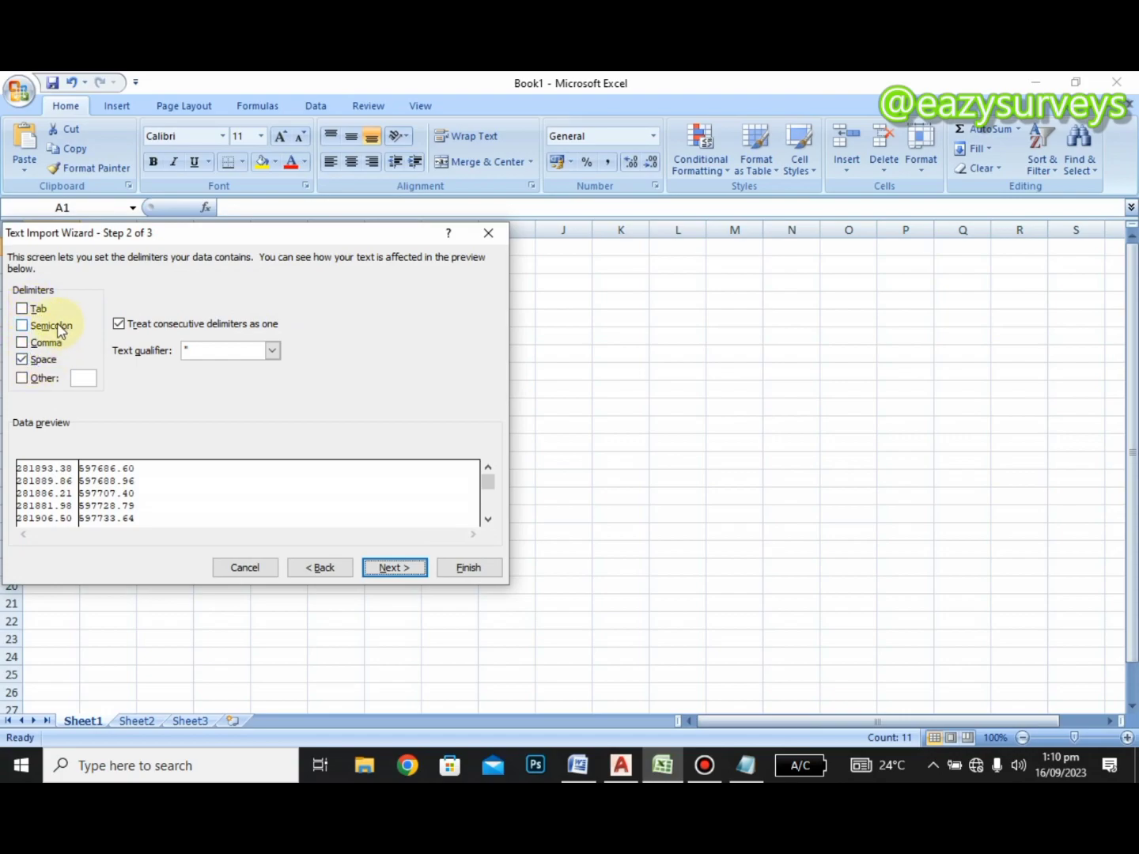
{"action": "left_click", "coordinate": [30, 344]}
{"action": "key", "text": "space"}
{"action": "left_click", "coordinate": [23, 343]}
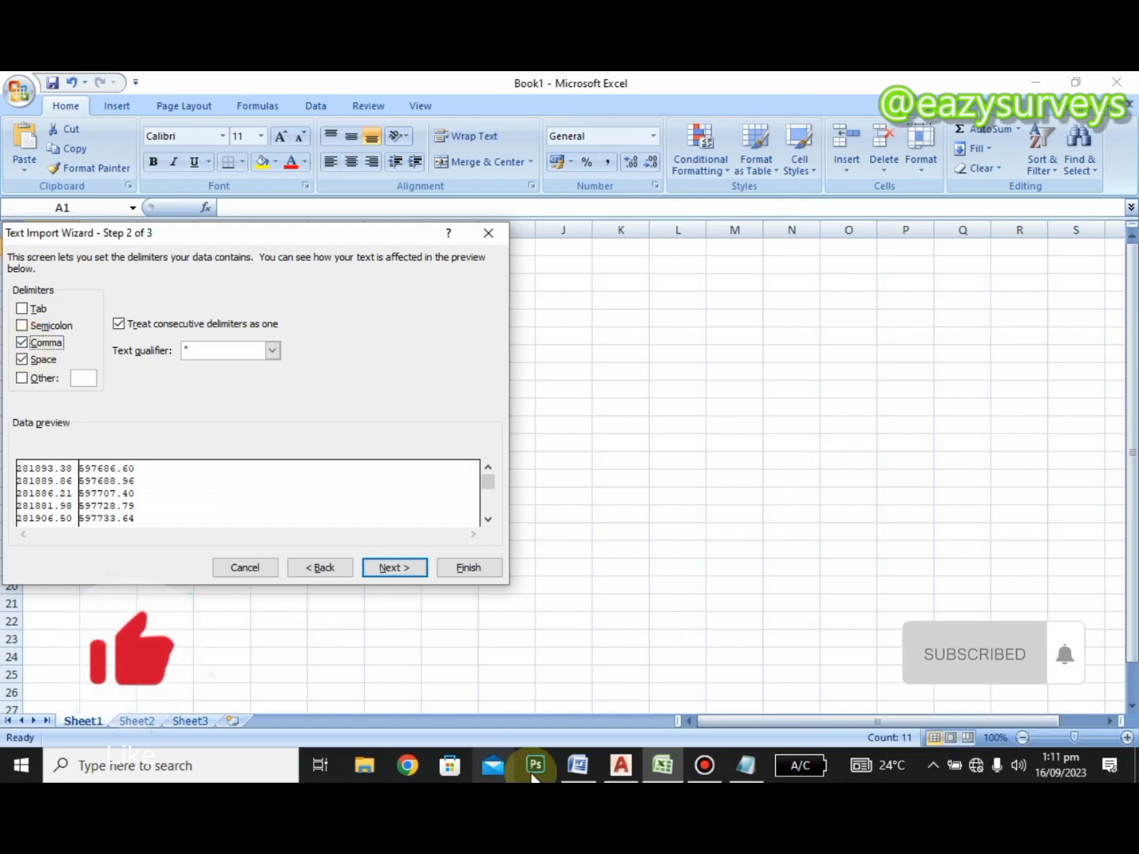
{"action": "left_click", "coordinate": [746, 765]}
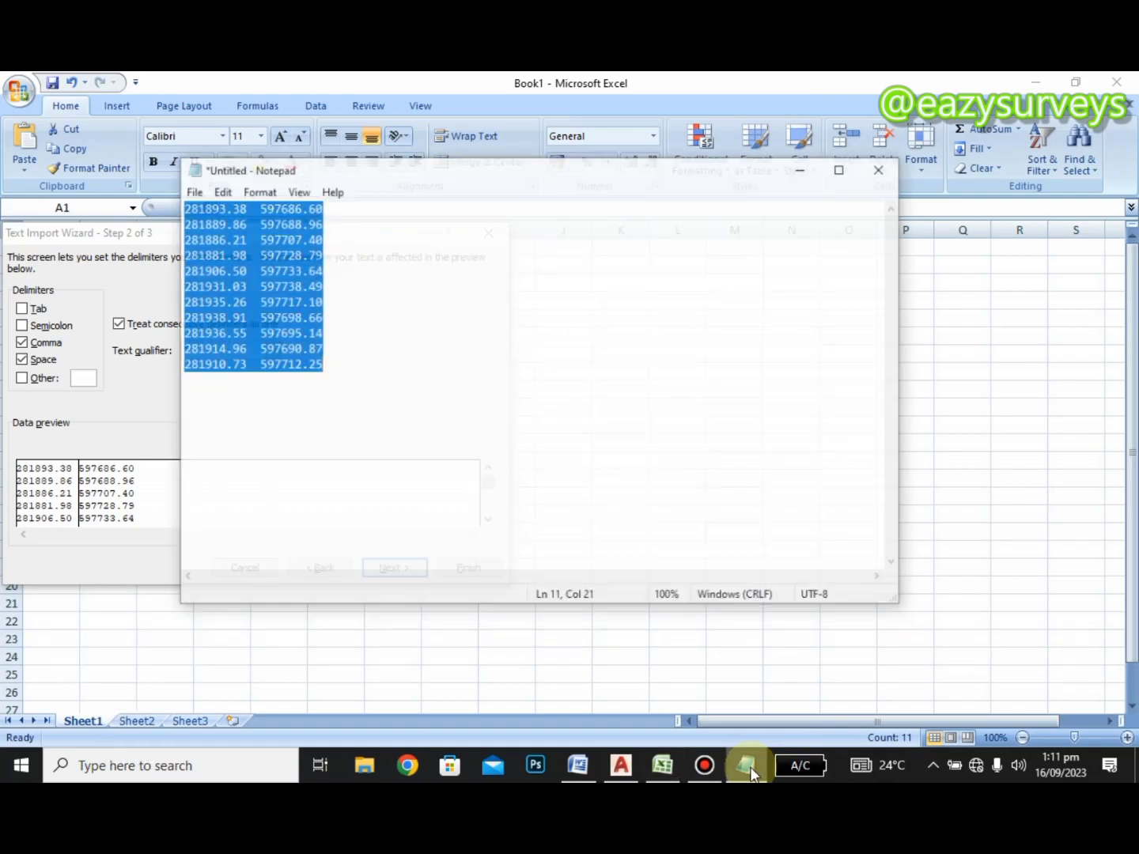
Replace the space on line 1 with a comma so it reads 281893.38,597686.60, then minimize Notepad
{"action": "left_click", "coordinate": [237, 203]}
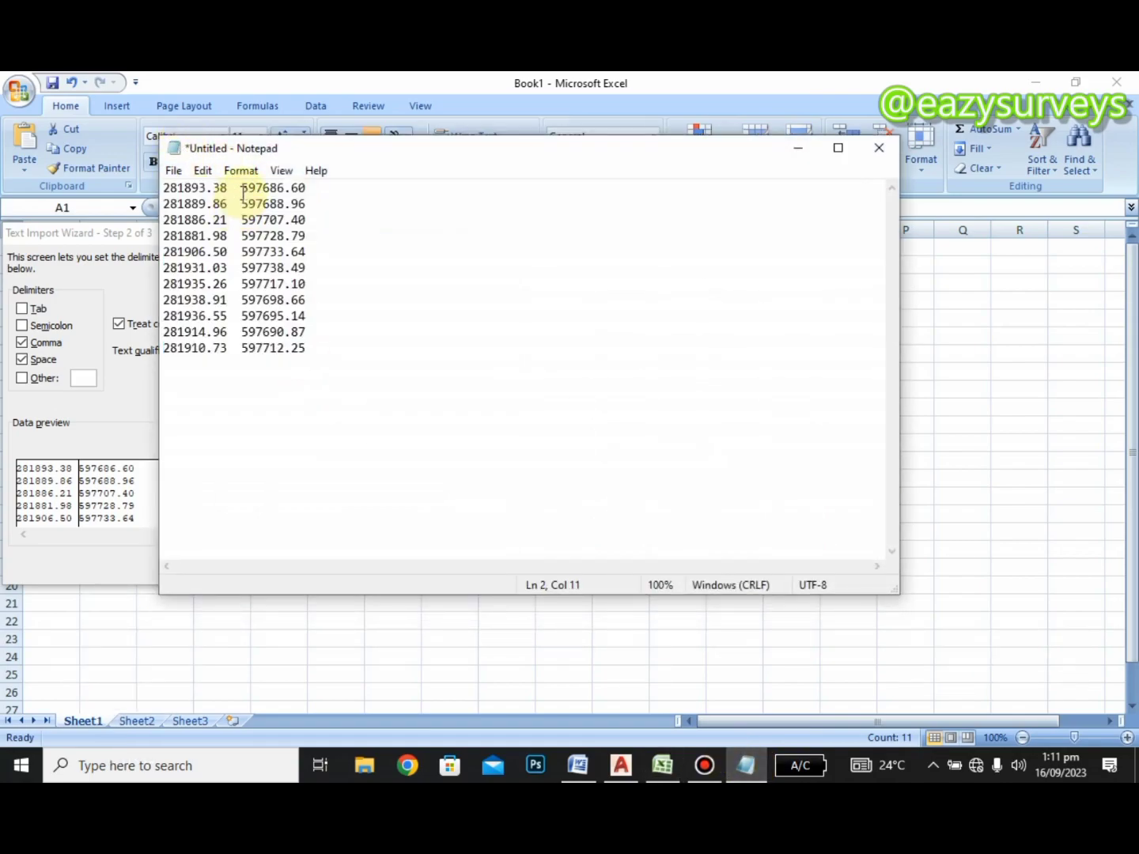
{"action": "key", "text": "BackSpace"}
{"action": "key", "text": "BackSpace"}
{"action": "type", "text": ","}
{"action": "left_click", "coordinate": [798, 149]}
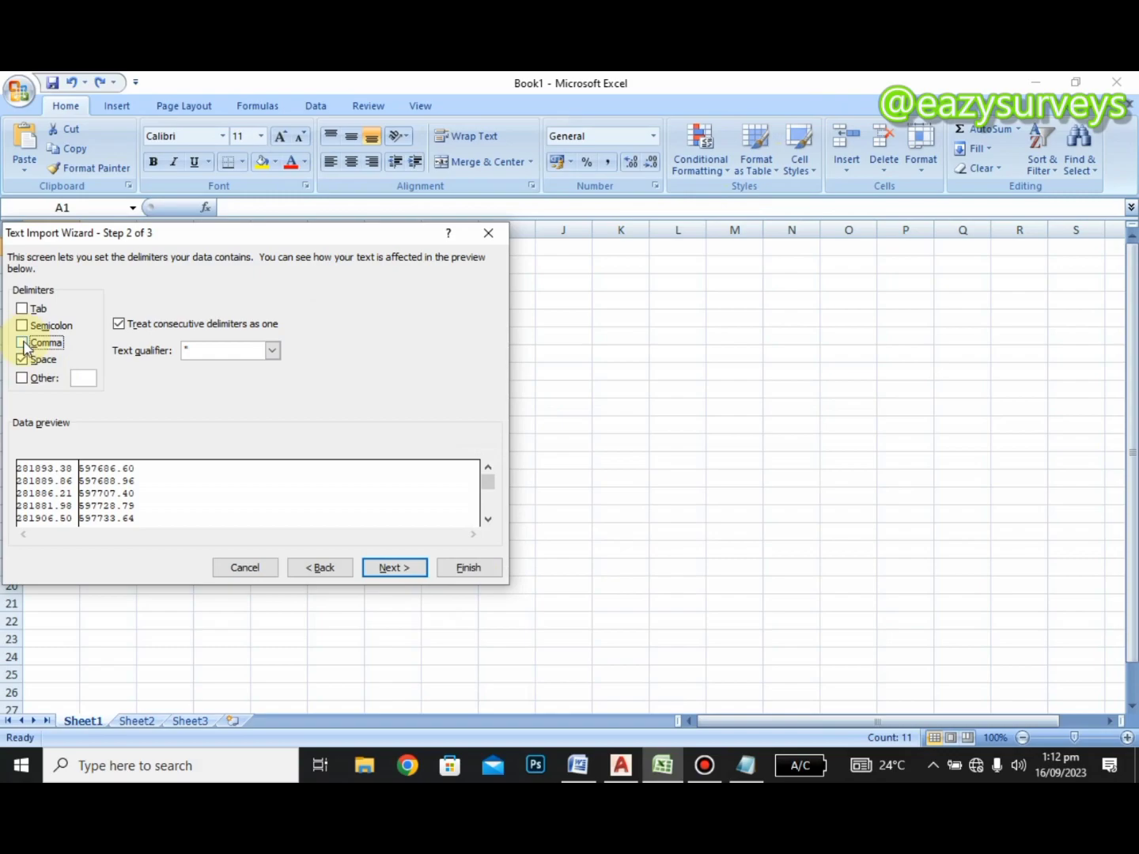
Finish the text import with Comma as delimiter and General format, splitting pairs into columns A and B
{"action": "left_click", "coordinate": [22, 342]}
{"action": "left_click", "coordinate": [393, 570]}
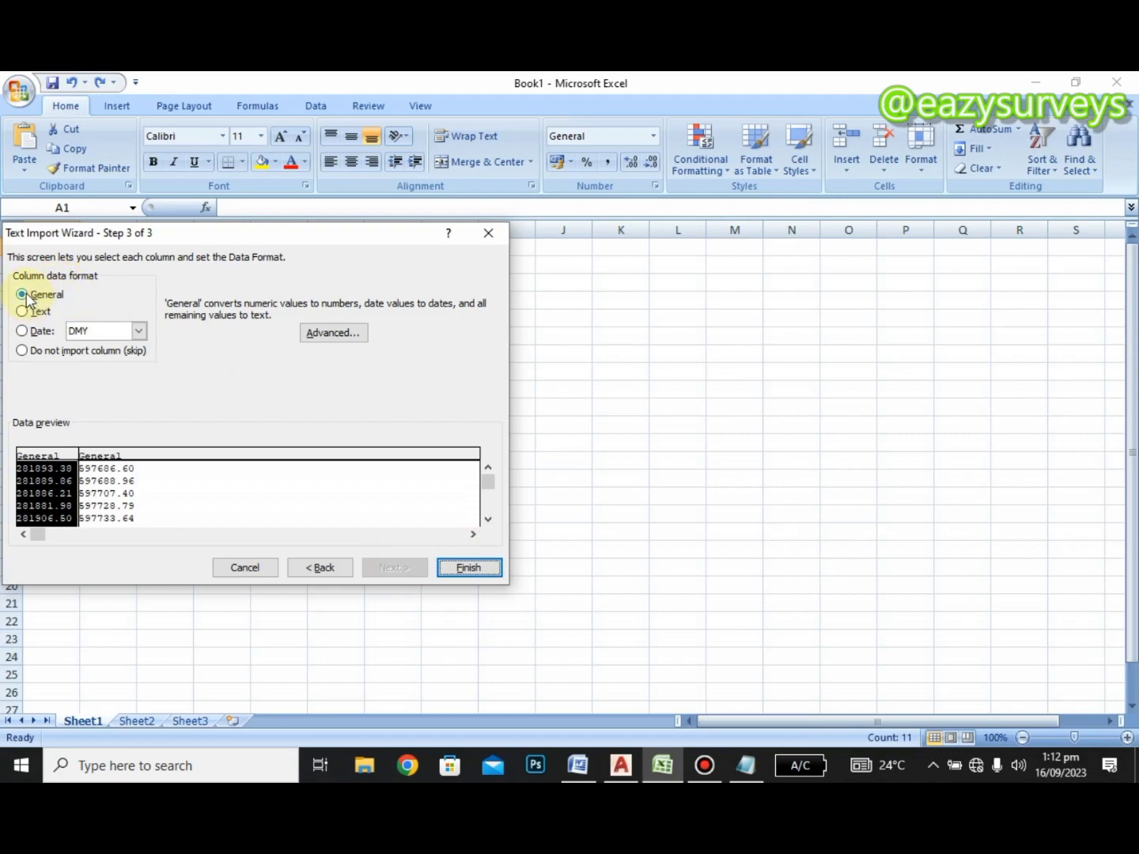
{"action": "left_click", "coordinate": [467, 569]}
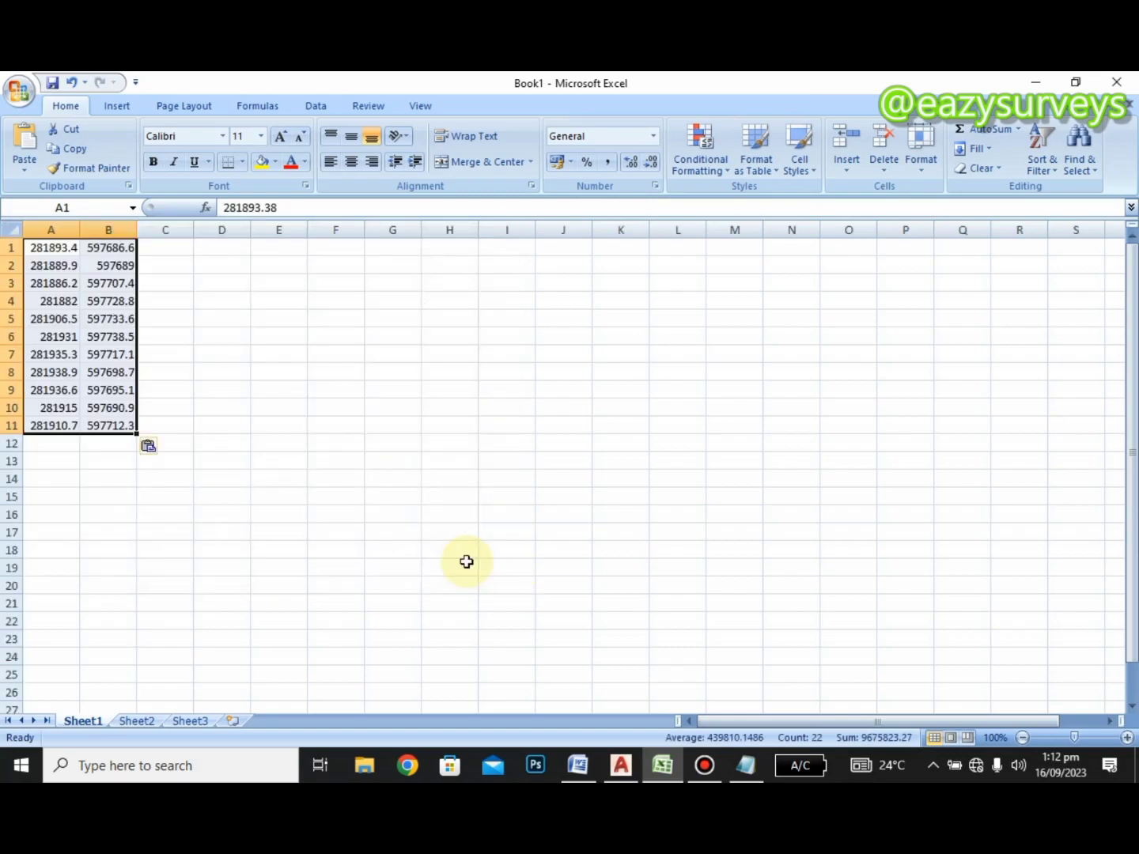
Widen column A to show the full coordinates, review the imported values, then return to YOUTUBE.dwg in AutoCAD
{"action": "left_click_drag", "start_coordinate": [81, 229], "coordinate": [230, 230]}
{"action": "left_click", "coordinate": [163, 320]}
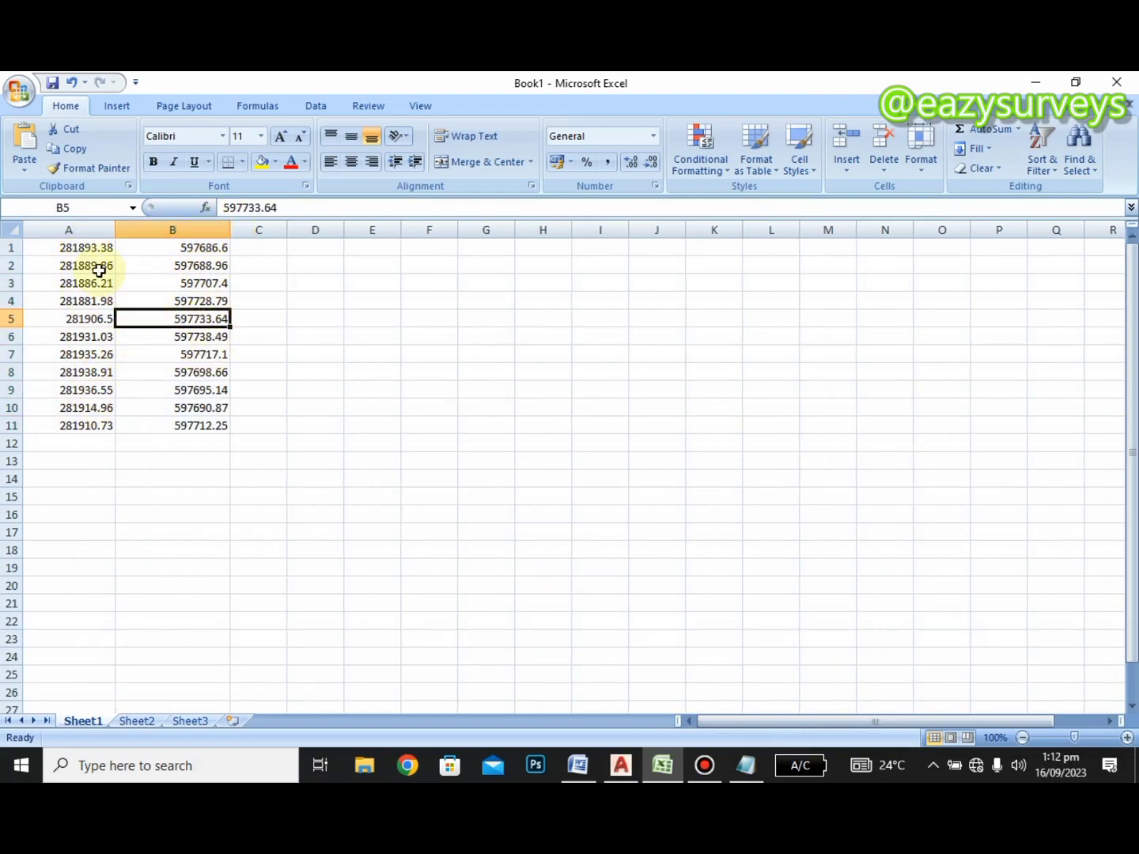
{"action": "left_click_drag", "start_coordinate": [84, 252], "coordinate": [173, 419]}
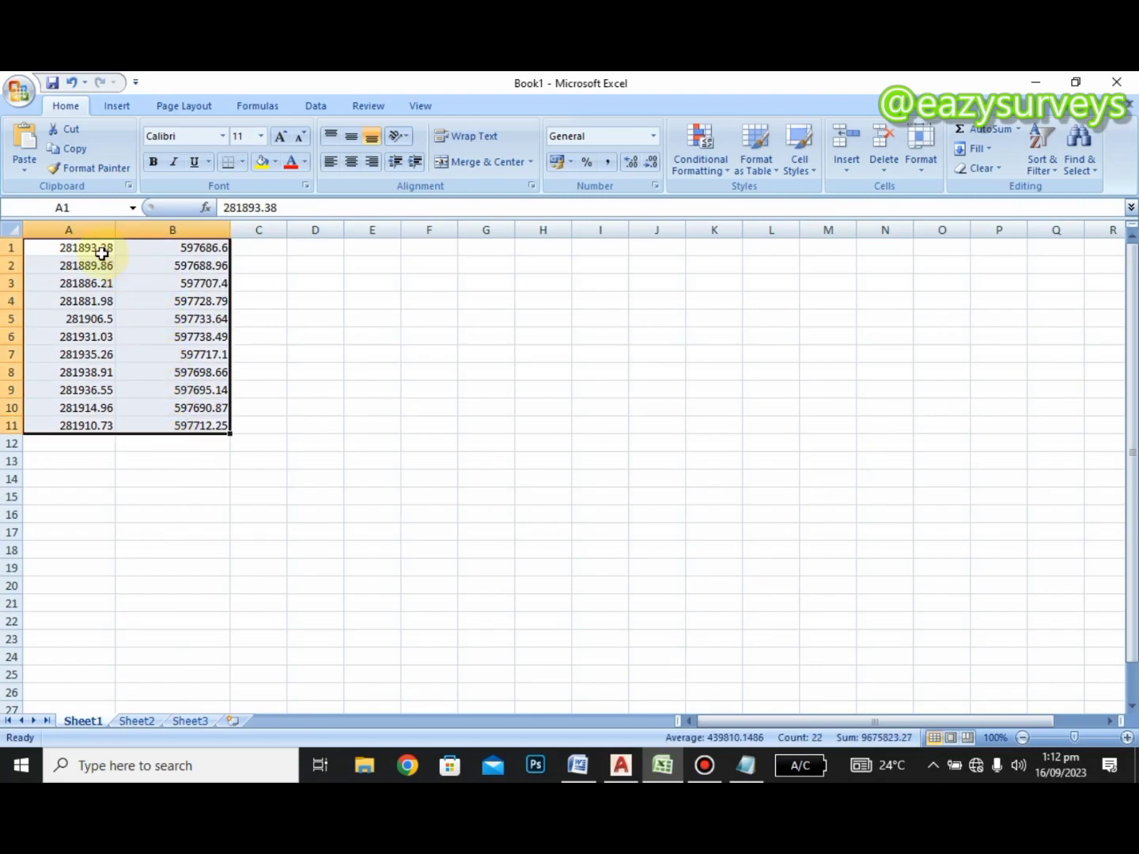
{"action": "left_click", "coordinate": [324, 335]}
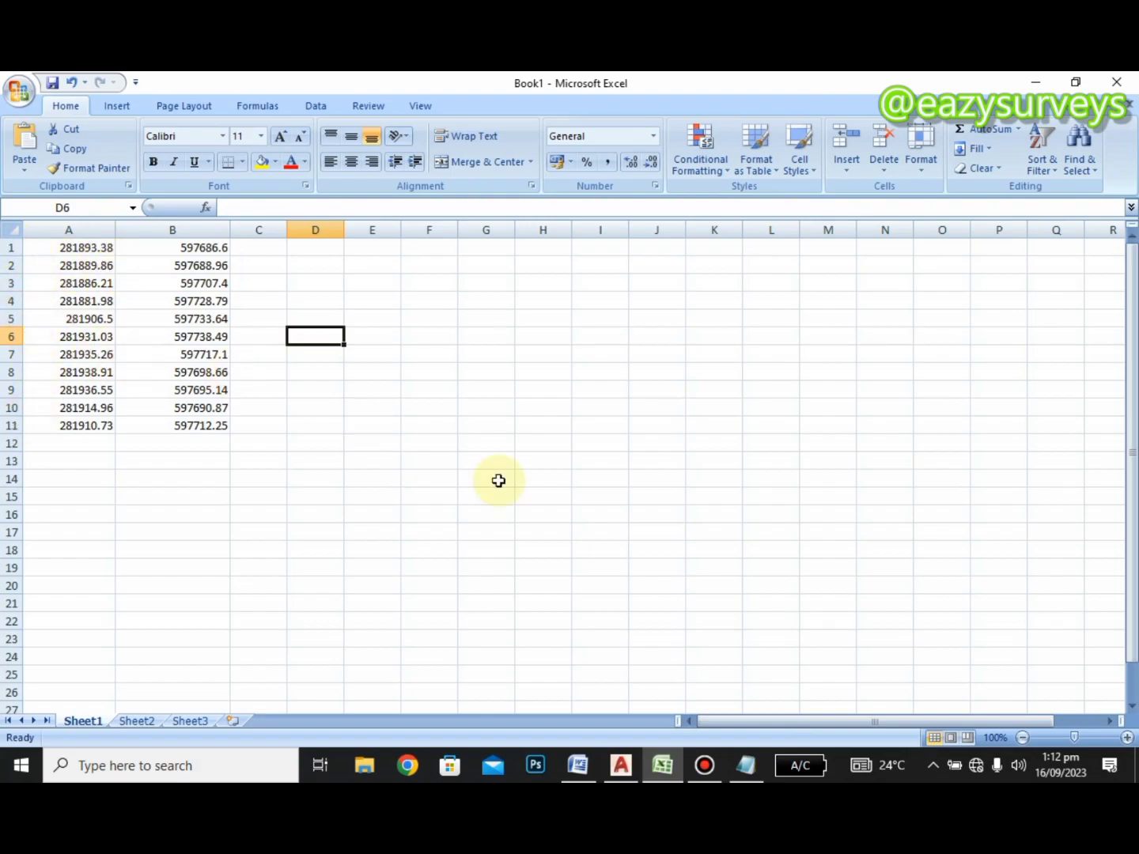
{"action": "left_click", "coordinate": [620, 771]}
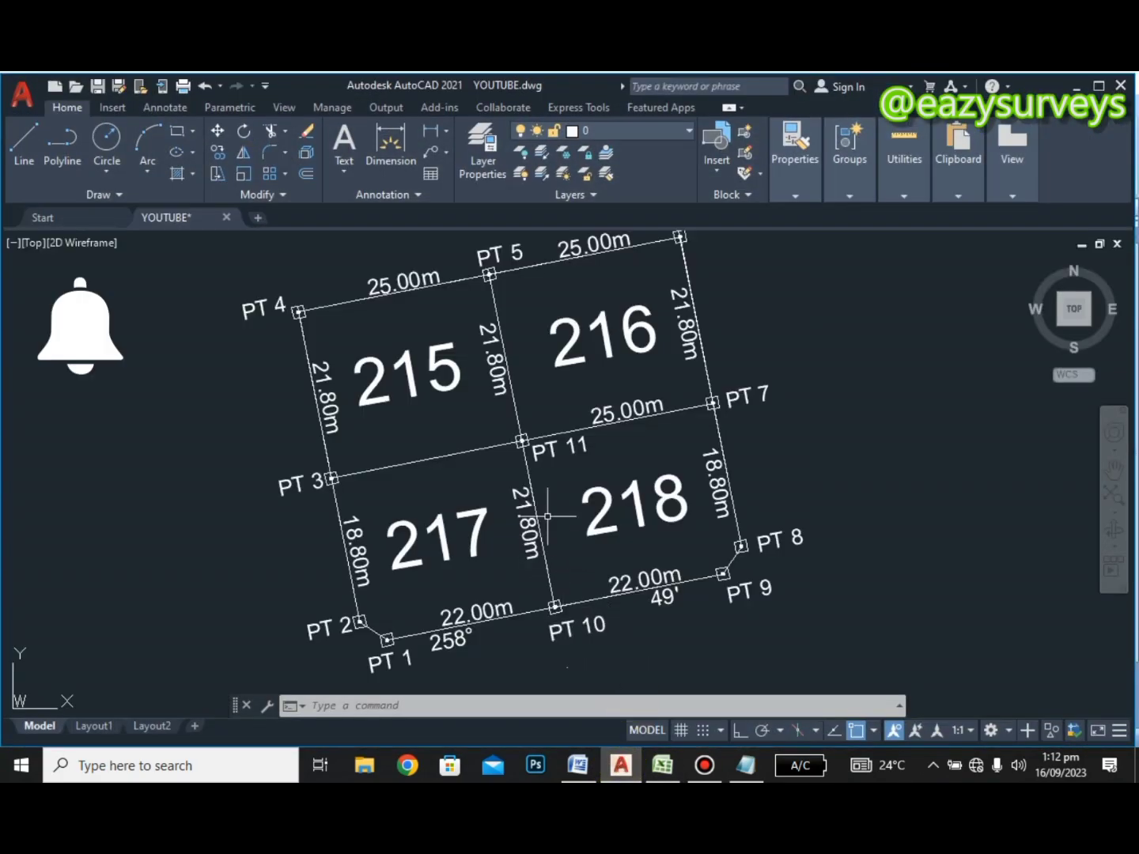